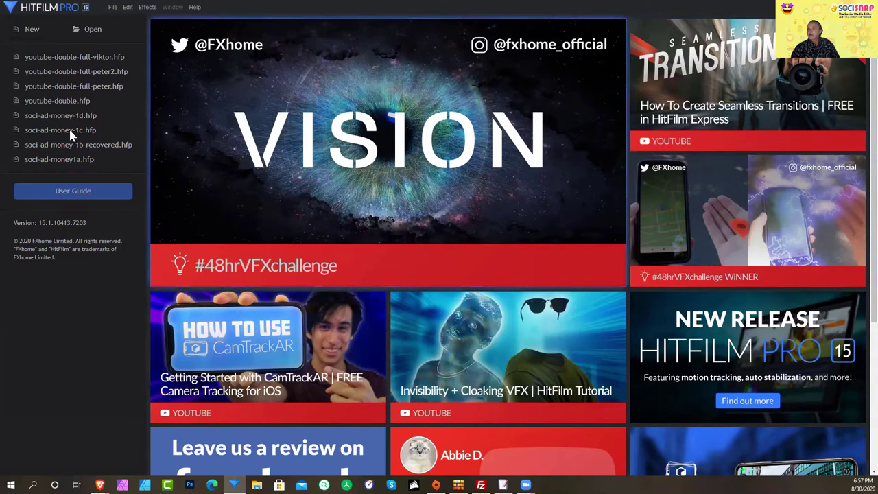
Create a new 1080p project and import zoom_3.mp4 from $VIDEOSOURCE > Zoom > Doubling YouTube Traffic folder
{"action": "left_click", "coordinate": [31, 35]}
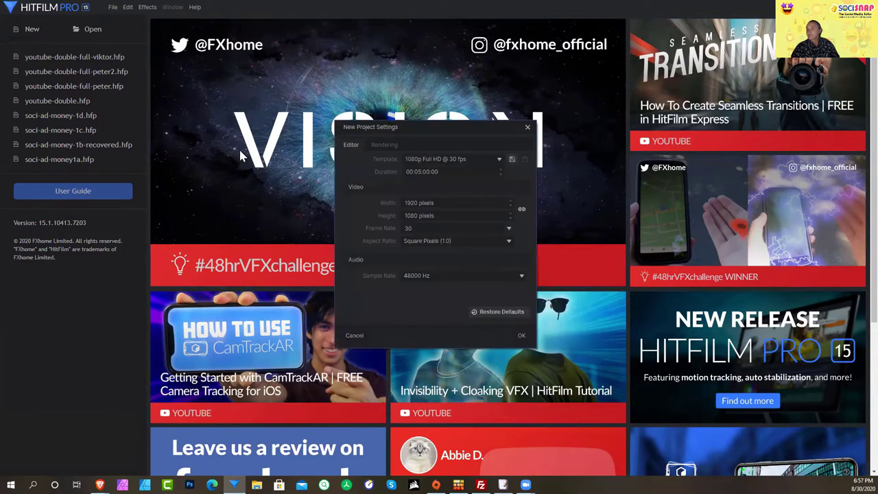
{"action": "left_click", "coordinate": [521, 337]}
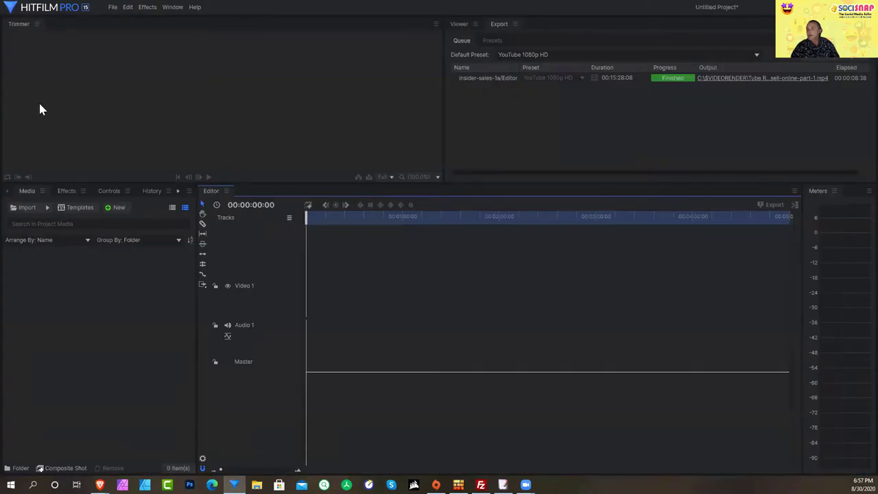
{"action": "left_click", "coordinate": [47, 207]}
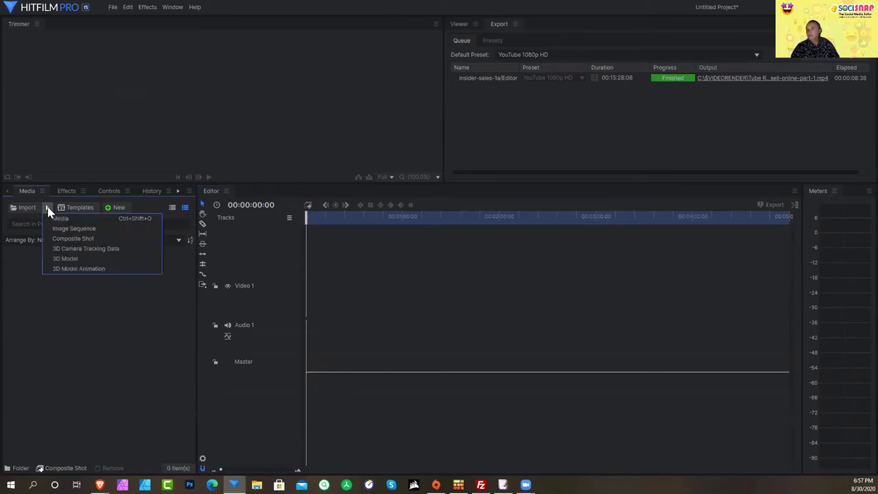
{"action": "left_click", "coordinate": [96, 217]}
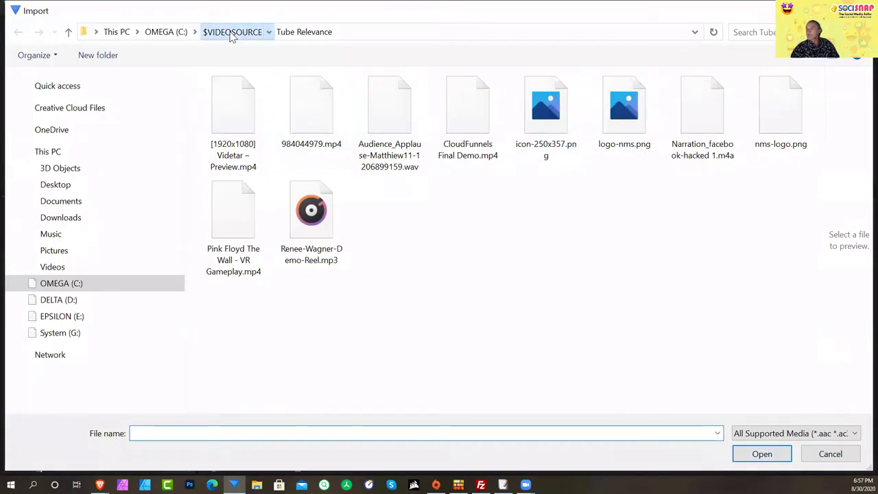
{"action": "left_click", "coordinate": [232, 35]}
{"action": "scroll", "coordinate": [400, 300], "scroll_direction": "down", "scroll_amount": 3}
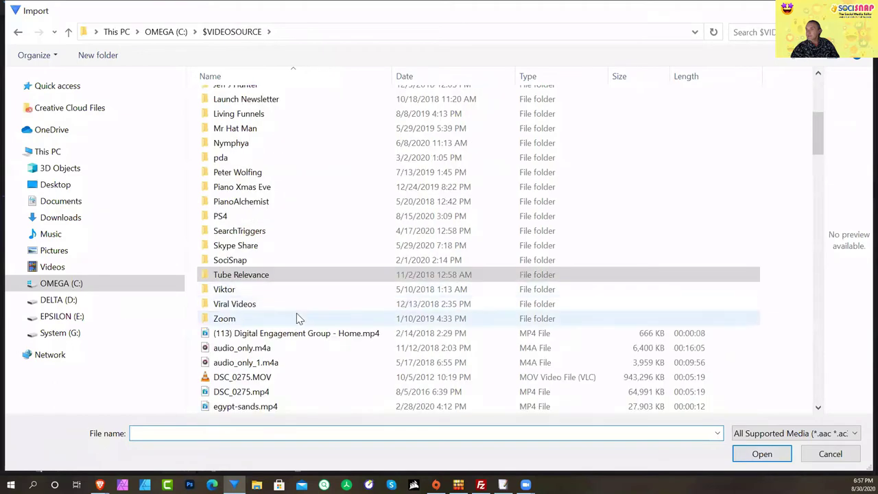
{"action": "double_click", "coordinate": [264, 318]}
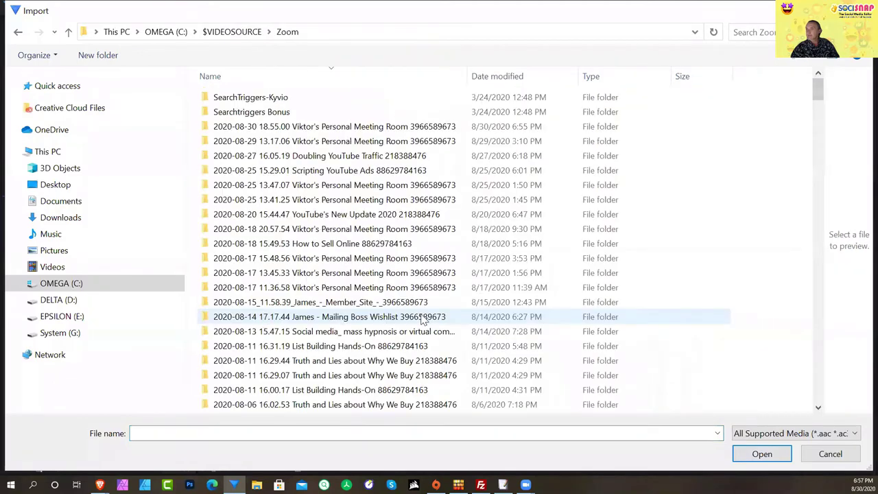
{"action": "double_click", "coordinate": [377, 158]}
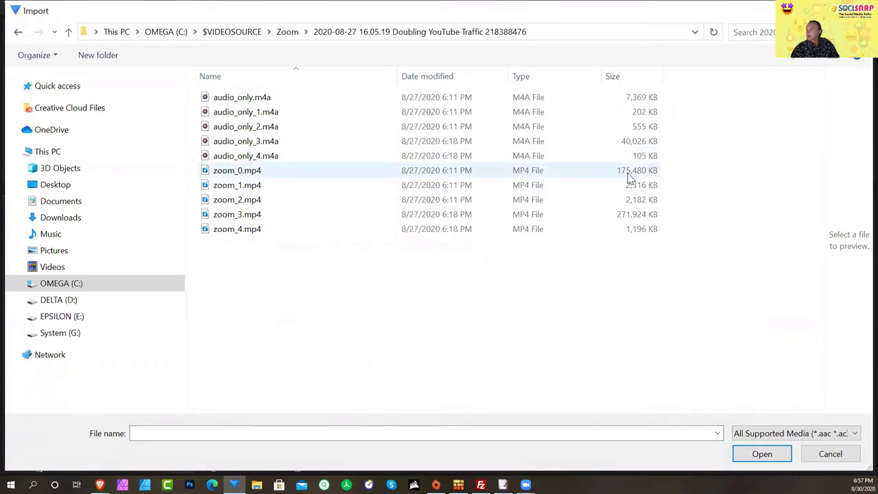
{"action": "left_click", "coordinate": [638, 216]}
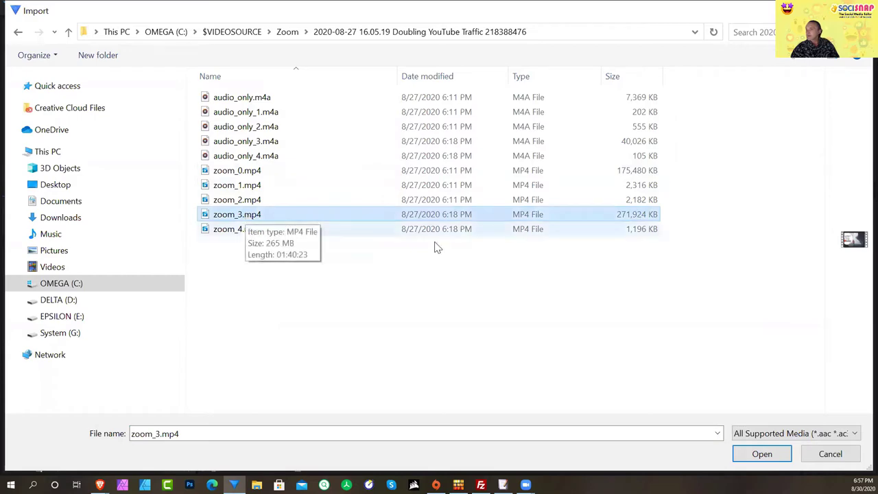
{"action": "left_click", "coordinate": [765, 456]}
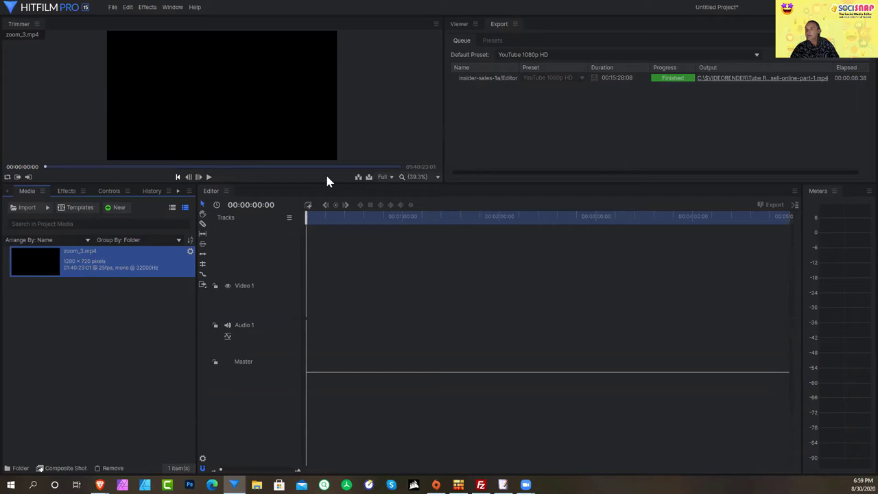
Scrub zoom_3.mp4 in the Trimmer, marking in at 00:00:07:18 and out at 00:12:29:24 on the TARGET slide
{"action": "left_click", "coordinate": [387, 167]}
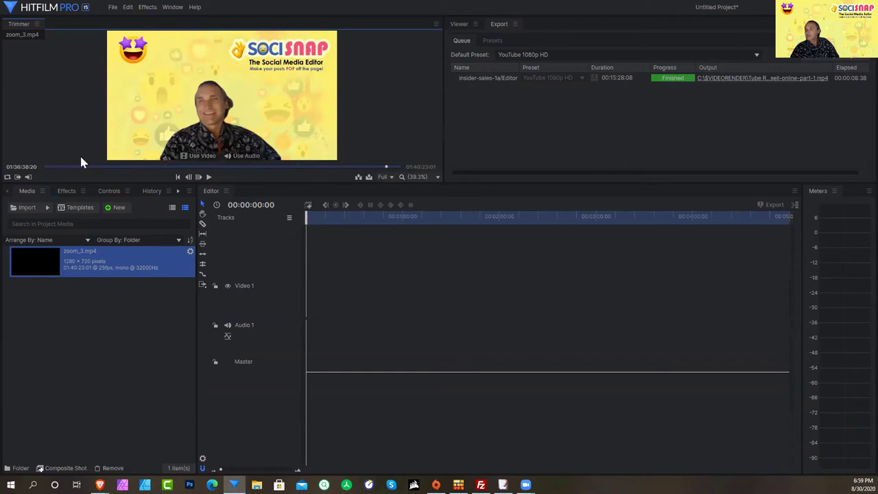
{"action": "left_click", "coordinate": [56, 168]}
{"action": "left_click_drag", "start_coordinate": [56, 167], "coordinate": [44, 167]}
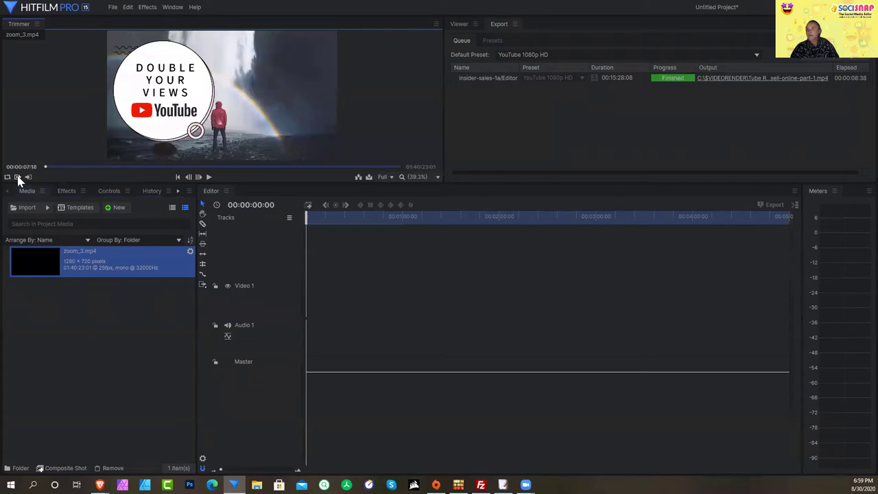
{"action": "left_click", "coordinate": [66, 166]}
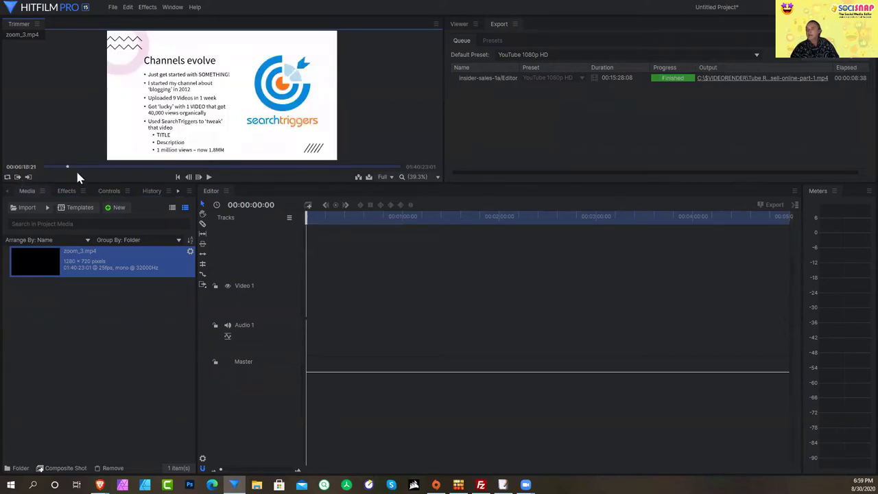
{"action": "left_click", "coordinate": [75, 166]}
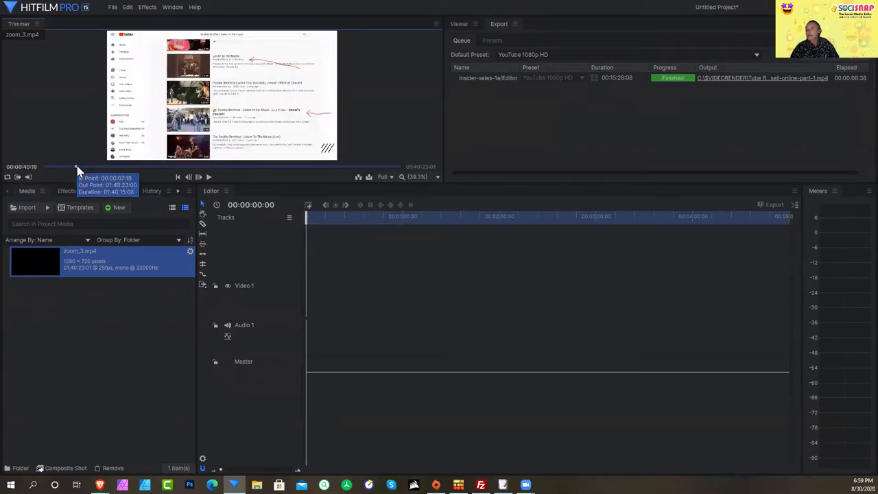
{"action": "left_click", "coordinate": [81, 166]}
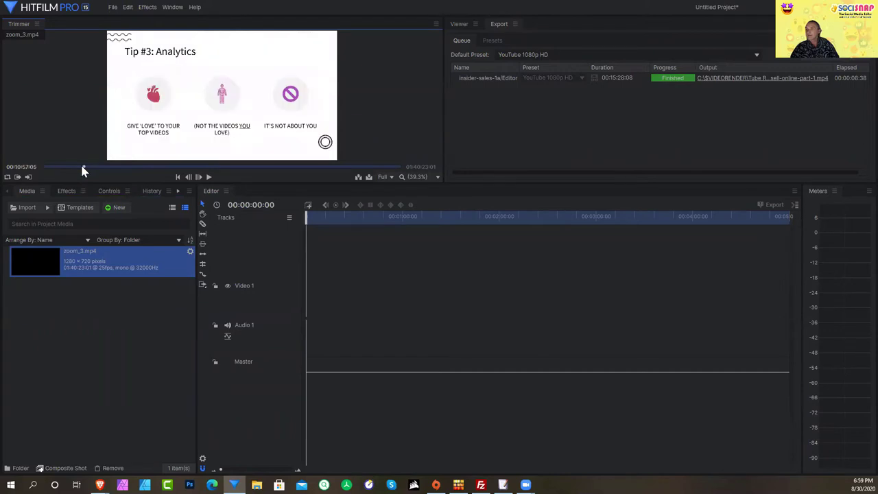
{"action": "left_click", "coordinate": [79, 166]}
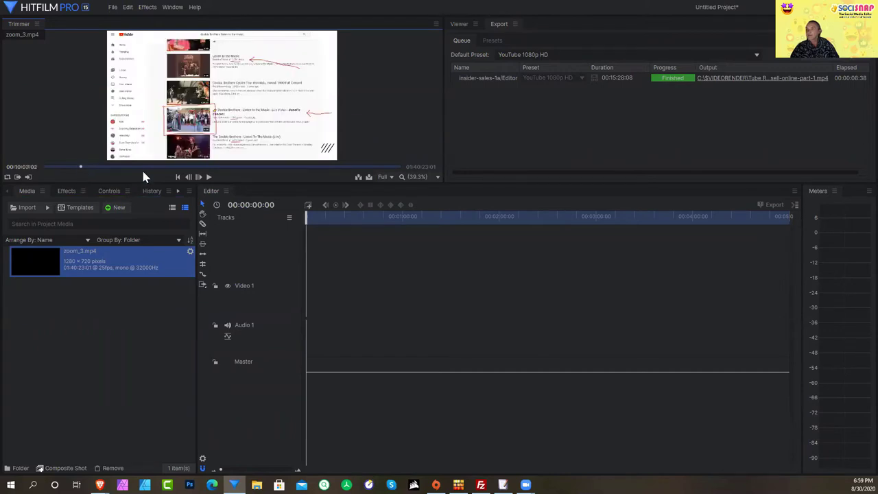
{"action": "left_click", "coordinate": [88, 166]}
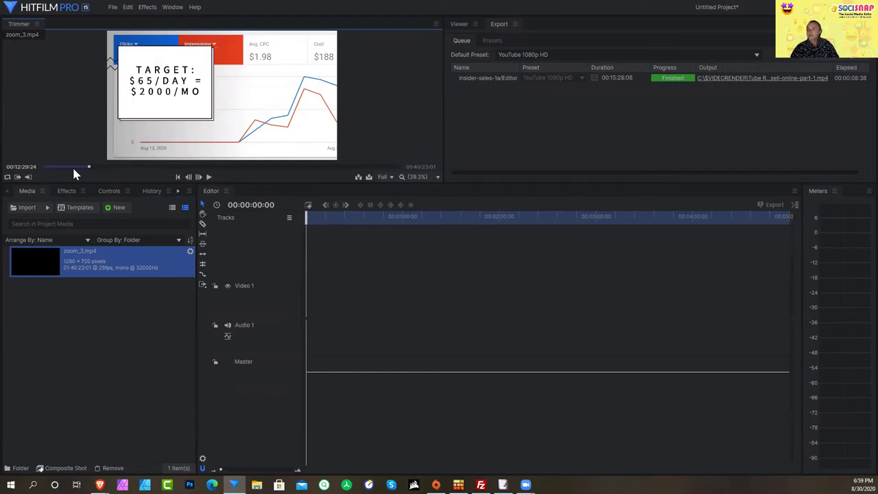
{"action": "mouse_move", "coordinate": [75, 171]}
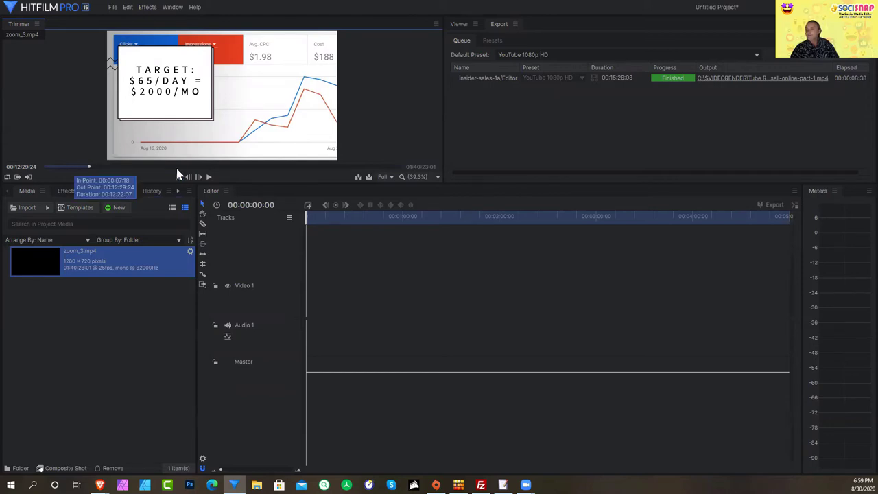
Insert the 00:12:22:07 marked range onto Video 1 and Audio 1, matching sequence settings to the clip
{"action": "left_click", "coordinate": [359, 177]}
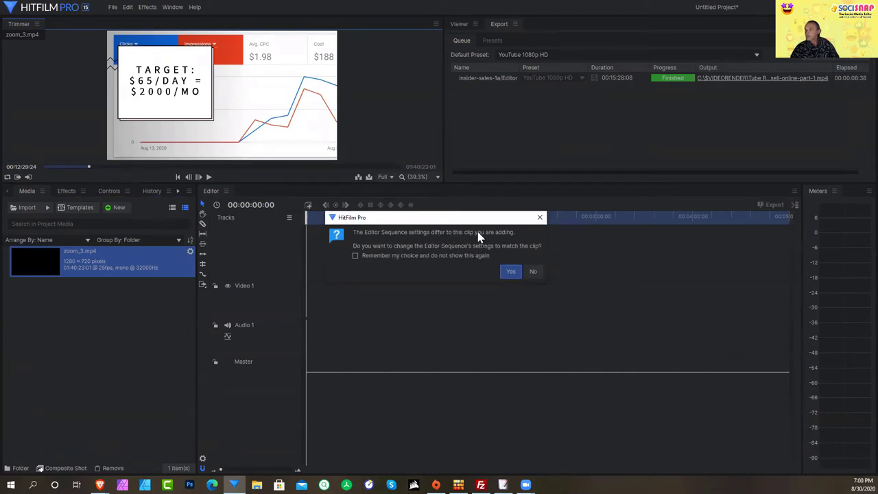
{"action": "left_click", "coordinate": [510, 272]}
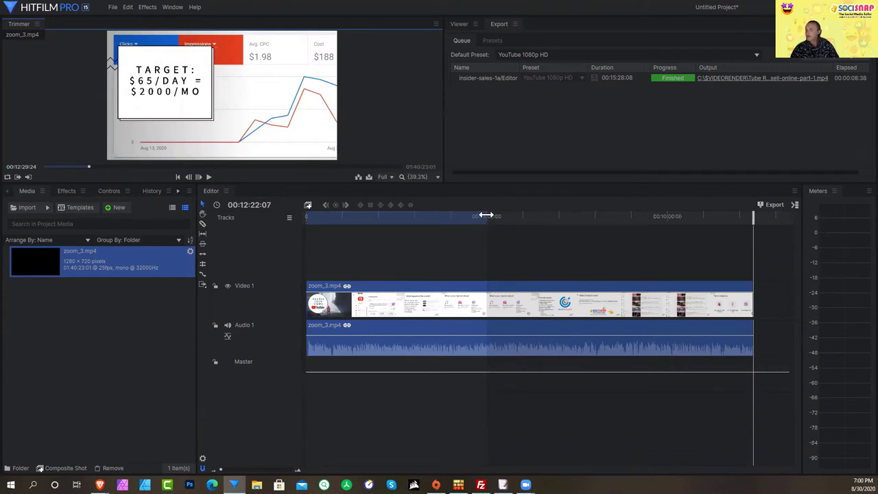
{"action": "left_click_drag", "start_coordinate": [485, 215], "coordinate": [576, 198]}
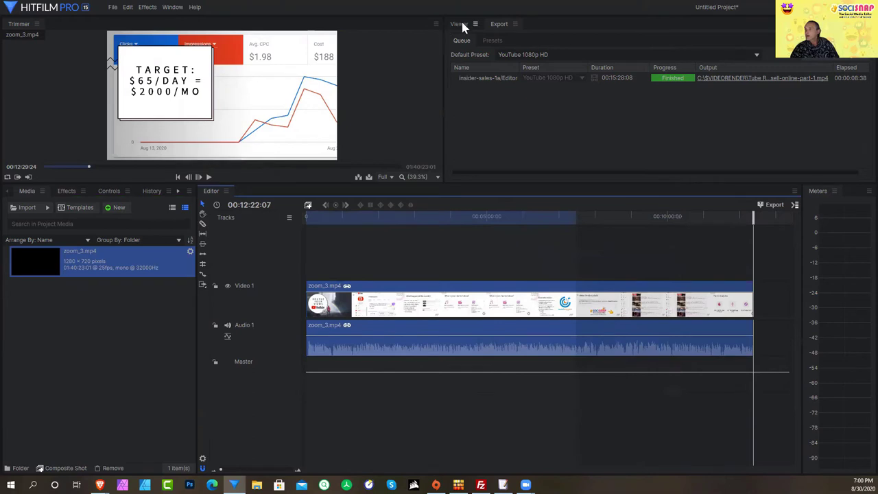
Show the sequence in the Viewer, zoom the timeline in, and return the playhead to the DOUBLE YOUR VIEWS title
{"action": "left_click", "coordinate": [461, 25]}
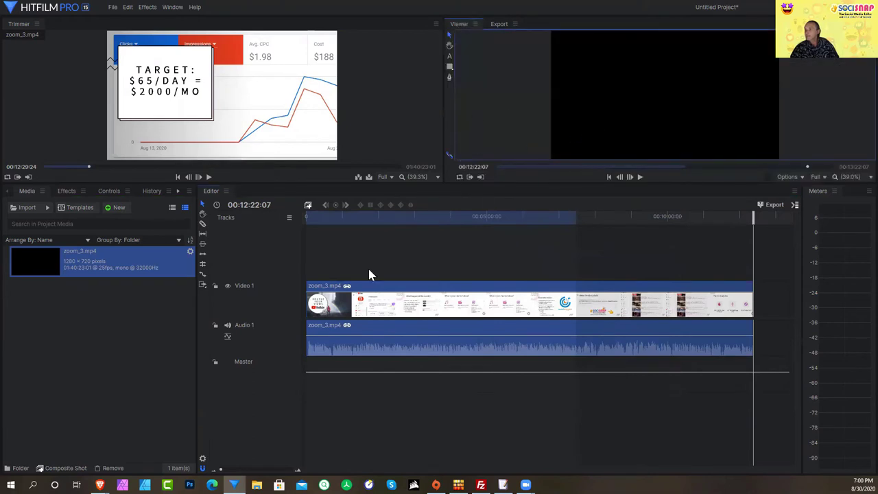
{"action": "left_click", "coordinate": [358, 216]}
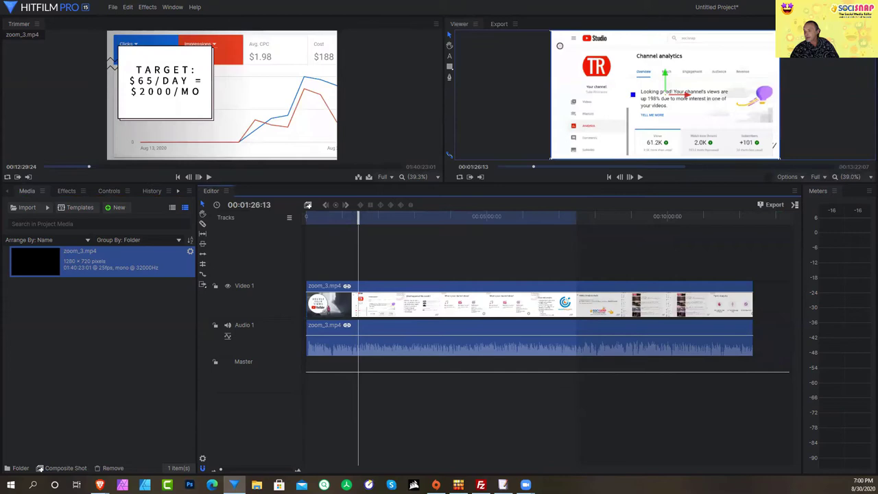
{"action": "left_click_drag", "start_coordinate": [220, 470], "coordinate": [252, 469]}
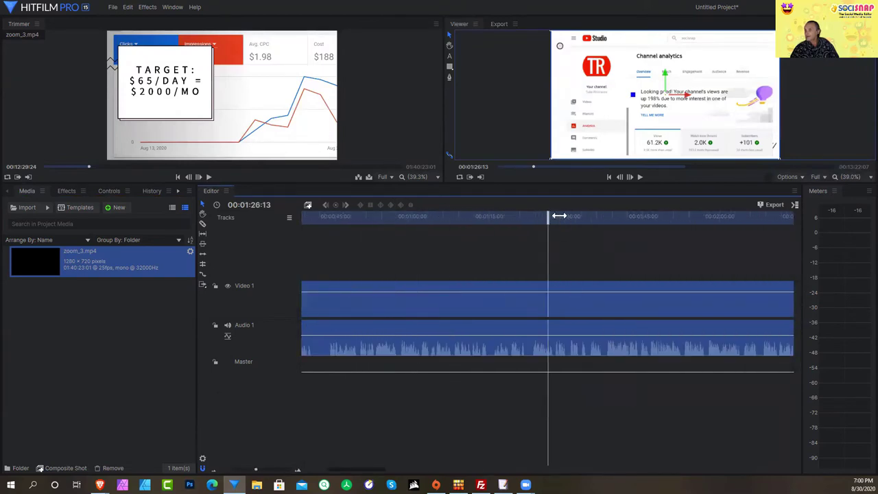
{"action": "left_click_drag", "start_coordinate": [546, 216], "coordinate": [320, 256]}
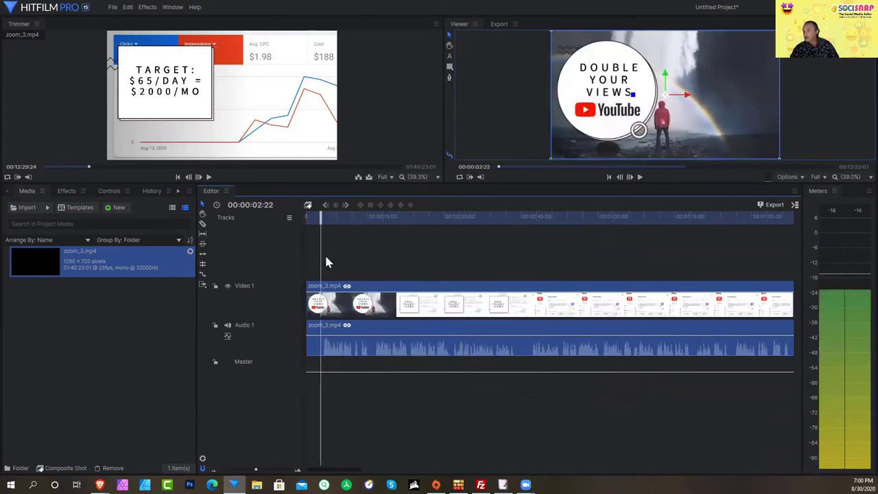
Slice the zoom_3.mp4 clip at four pause points within its first ninety seconds, making five pieces
{"action": "left_click", "coordinate": [202, 225]}
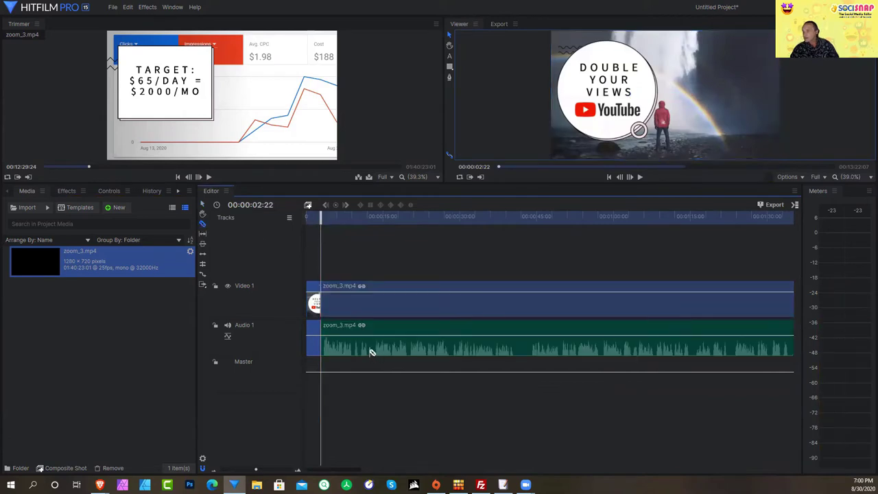
{"action": "left_click", "coordinate": [371, 352]}
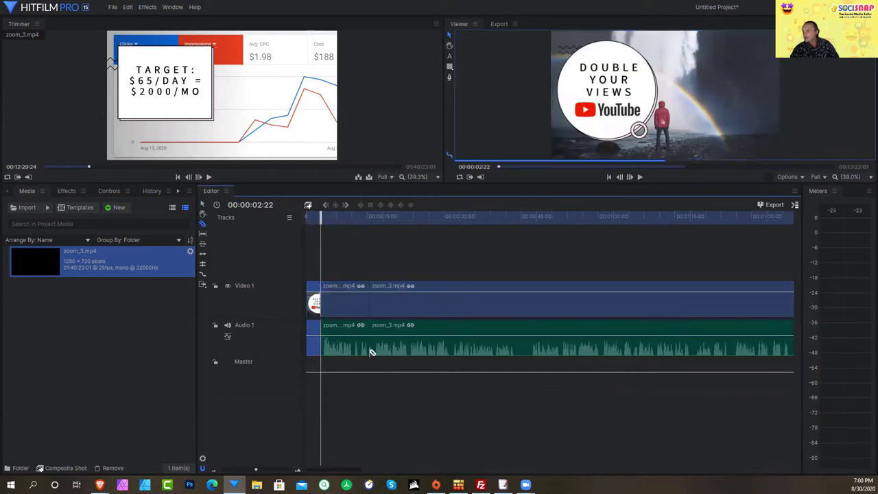
{"action": "left_click", "coordinate": [517, 352]}
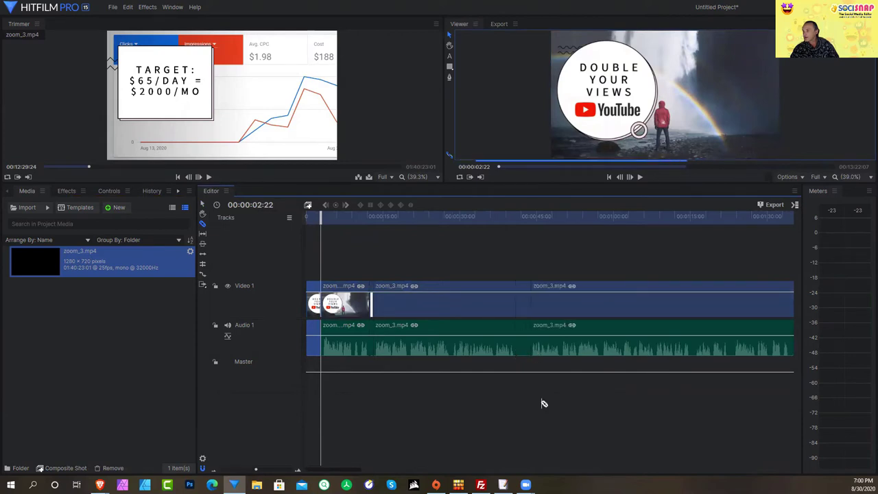
{"action": "left_click", "coordinate": [692, 353]}
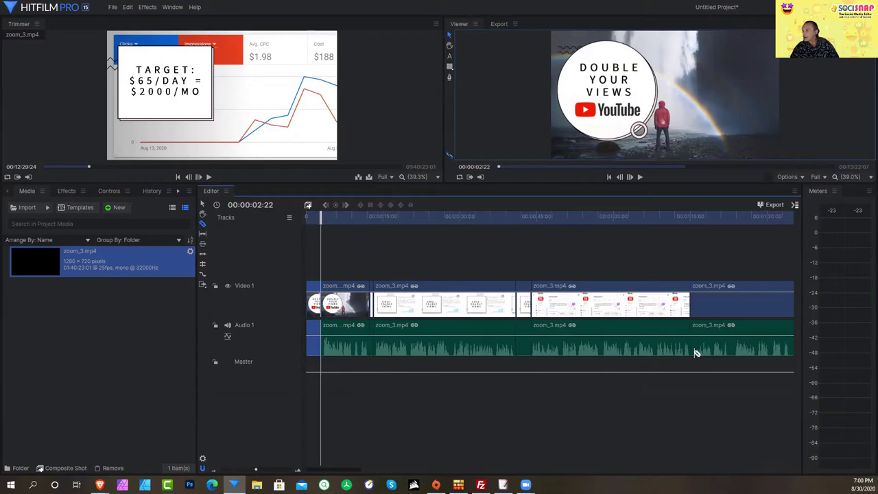
{"action": "left_click", "coordinate": [727, 351]}
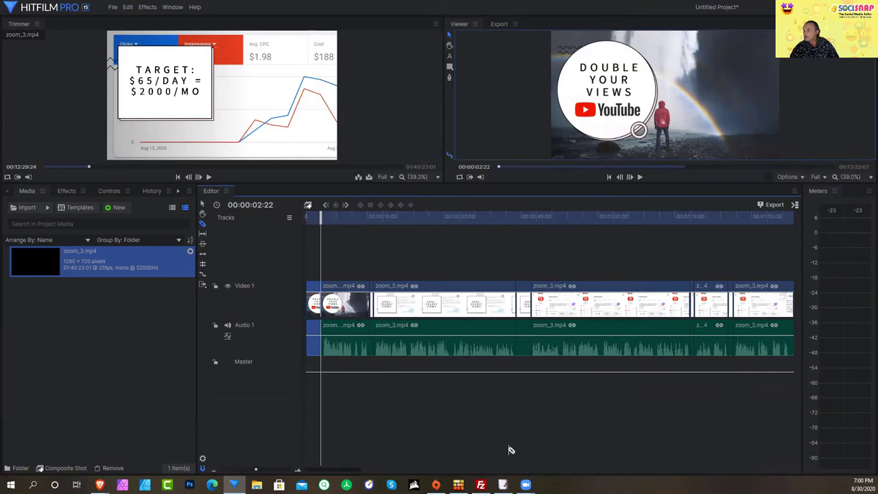
Ripple-delete the five short pause pieces so the webinar clips close up, then return the playhead to the start
{"action": "right_click", "coordinate": [732, 348]}
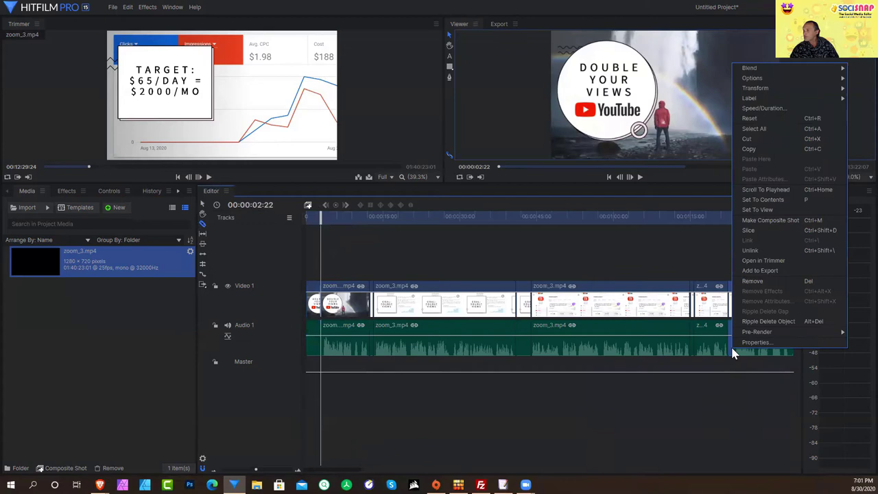
{"action": "left_click", "coordinate": [813, 321]}
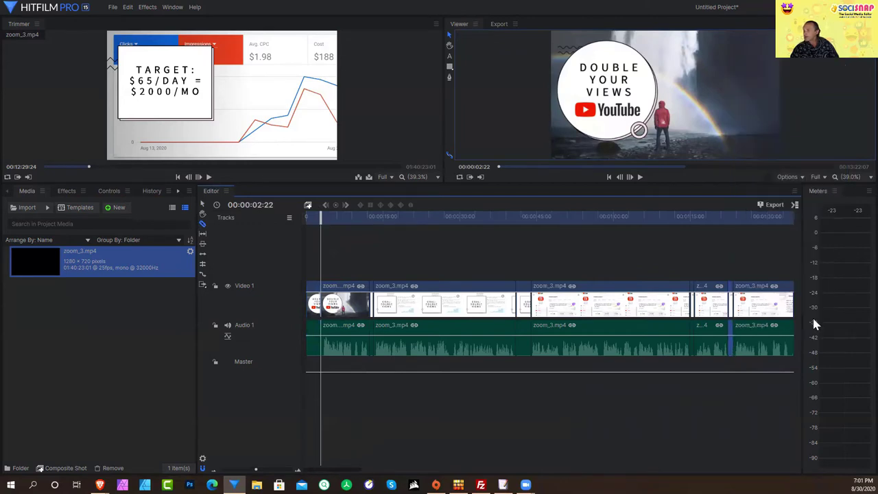
{"action": "right_click", "coordinate": [690, 336]}
{"action": "left_click", "coordinate": [726, 304]}
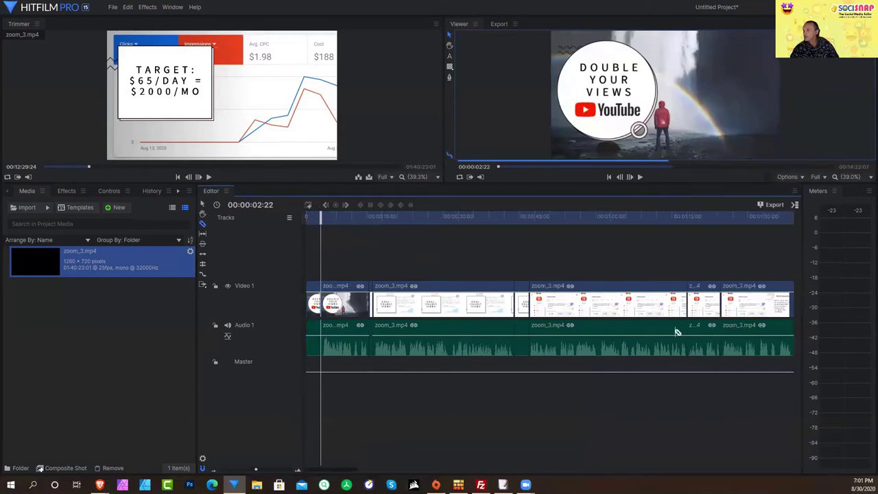
{"action": "right_click", "coordinate": [521, 349]}
{"action": "left_click", "coordinate": [556, 317]}
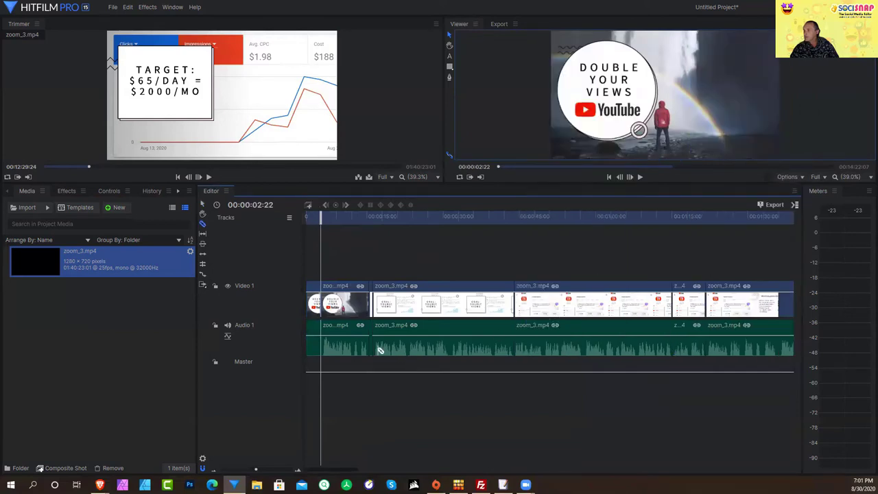
{"action": "right_click", "coordinate": [374, 347]}
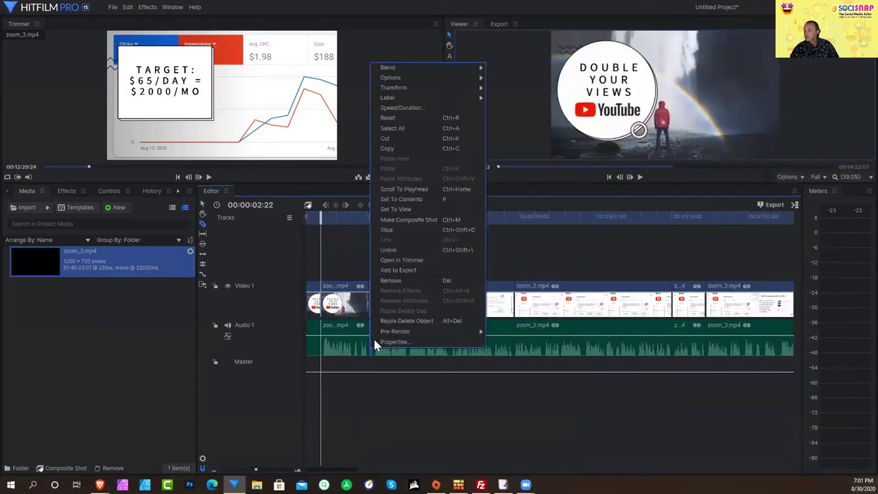
{"action": "left_click", "coordinate": [389, 324]}
{"action": "right_click", "coordinate": [314, 349]}
{"action": "left_click", "coordinate": [333, 324]}
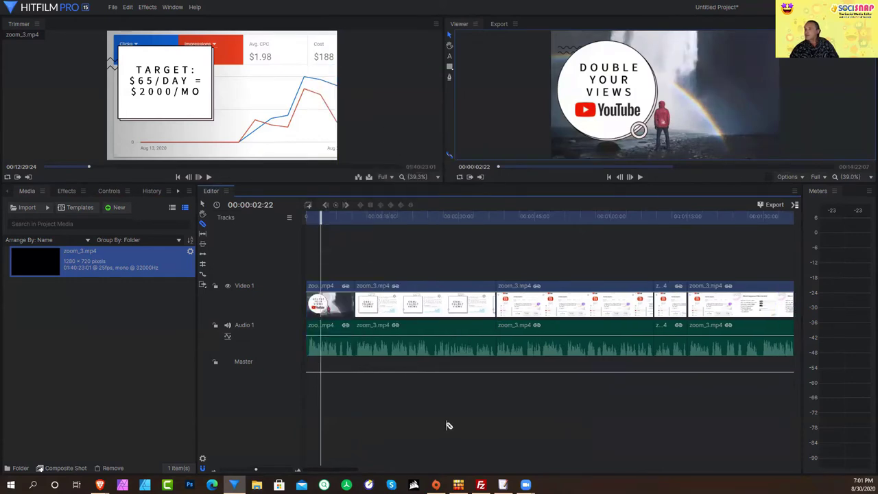
{"action": "left_click_drag", "start_coordinate": [321, 217], "coordinate": [284, 220]}
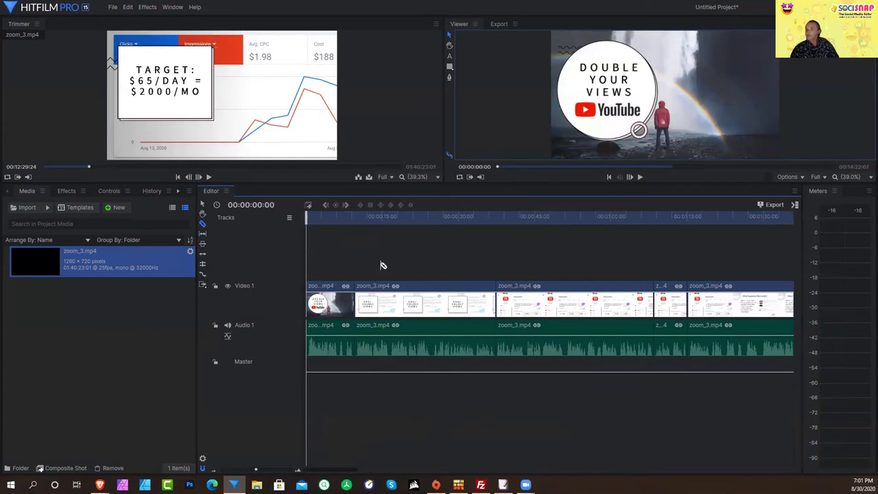
Import zoom_1.mp4 (640×360, 00:00:30:10) from the Zoom recording folder into the media list
{"action": "left_click", "coordinate": [48, 208]}
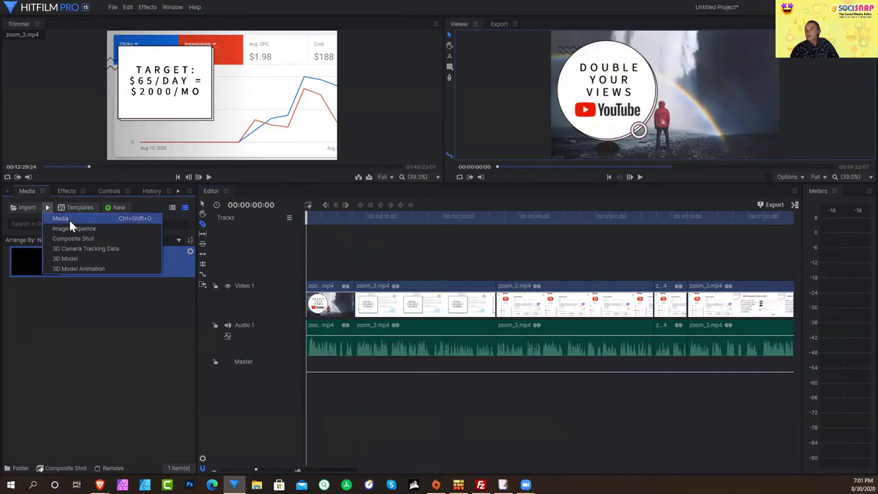
{"action": "left_click", "coordinate": [70, 219]}
{"action": "left_click", "coordinate": [281, 172]}
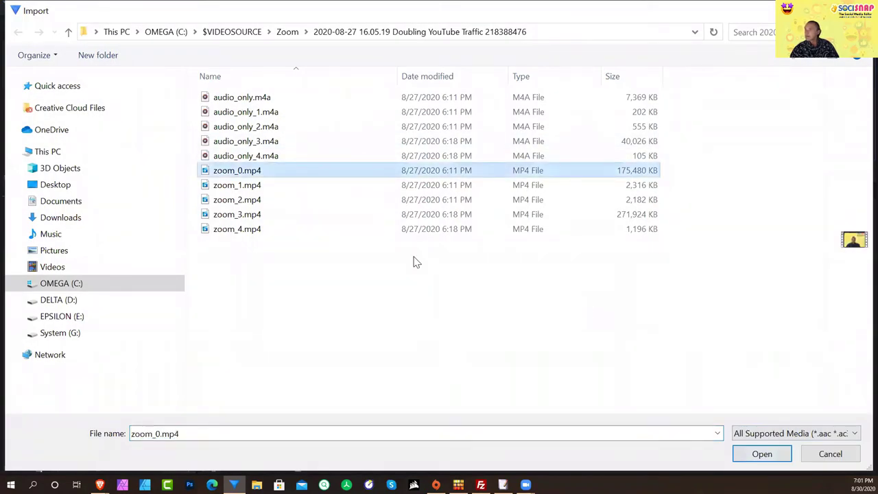
{"action": "left_click", "coordinate": [647, 187]}
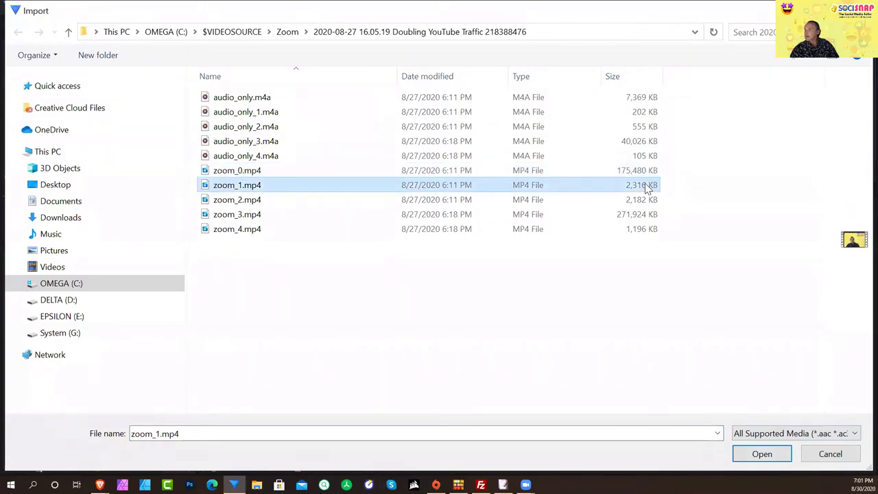
{"action": "left_click", "coordinate": [760, 455]}
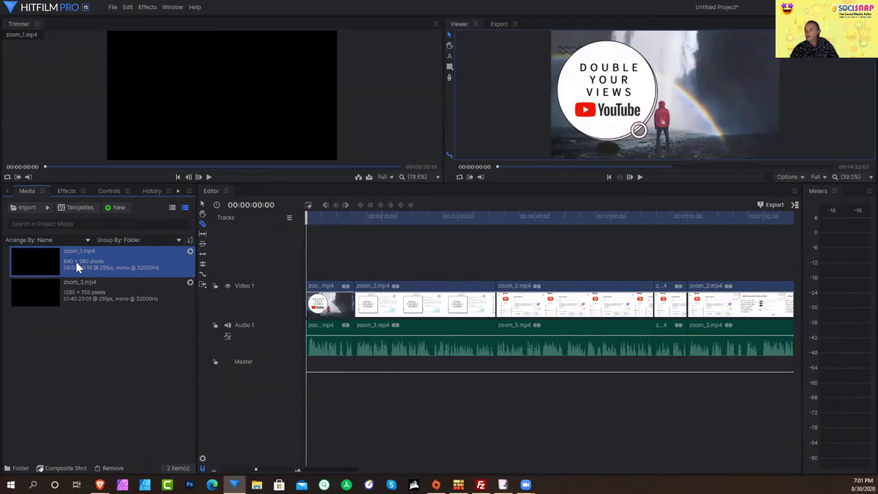
Set zoom_1.mp4's in point at 00:00:02:16 in the Trimmer and insert it at the timeline start
{"action": "left_click", "coordinate": [210, 177]}
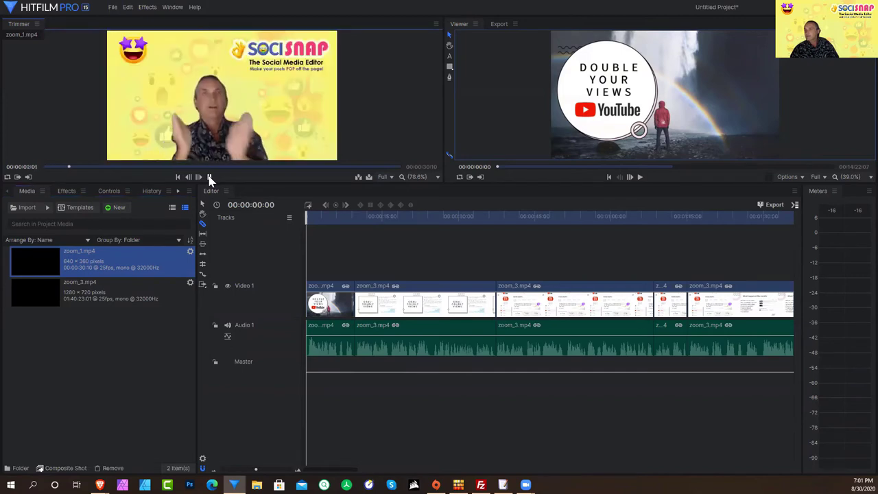
{"action": "left_click", "coordinate": [209, 177]}
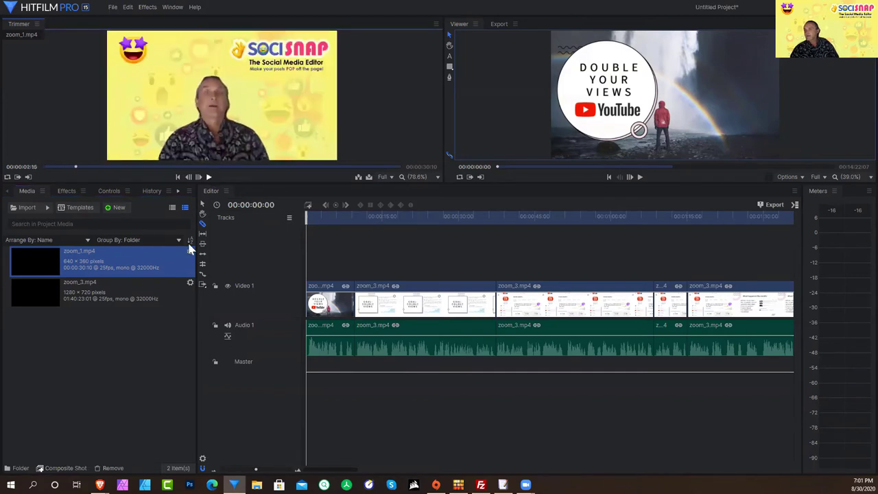
{"action": "left_click", "coordinate": [18, 177]}
{"action": "left_click", "coordinate": [358, 178]}
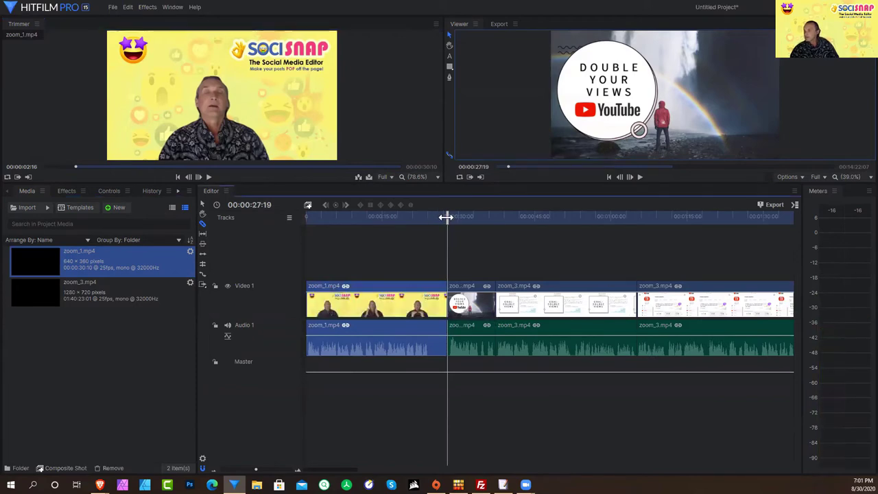
Cut the zoom_1 intro at 00:00:24:02 and ripple-delete its leftover tail
{"action": "left_click_drag", "start_coordinate": [447, 219], "coordinate": [427, 218]}
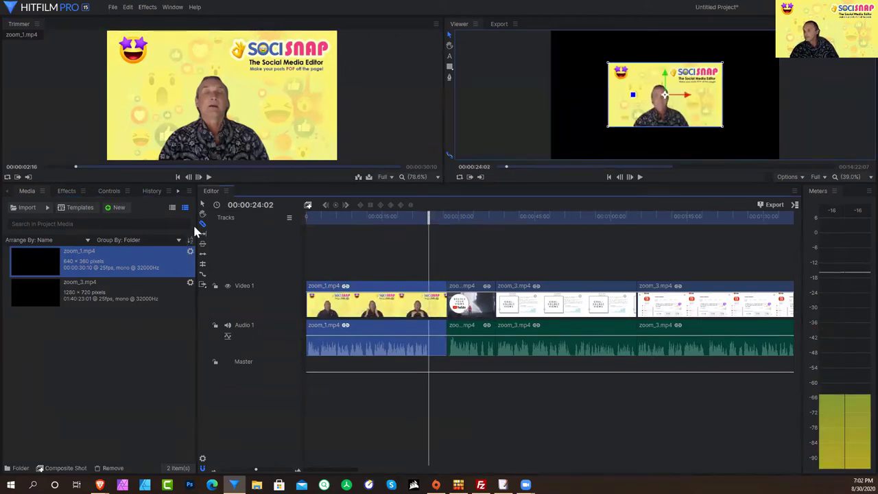
{"action": "left_click", "coordinate": [429, 302]}
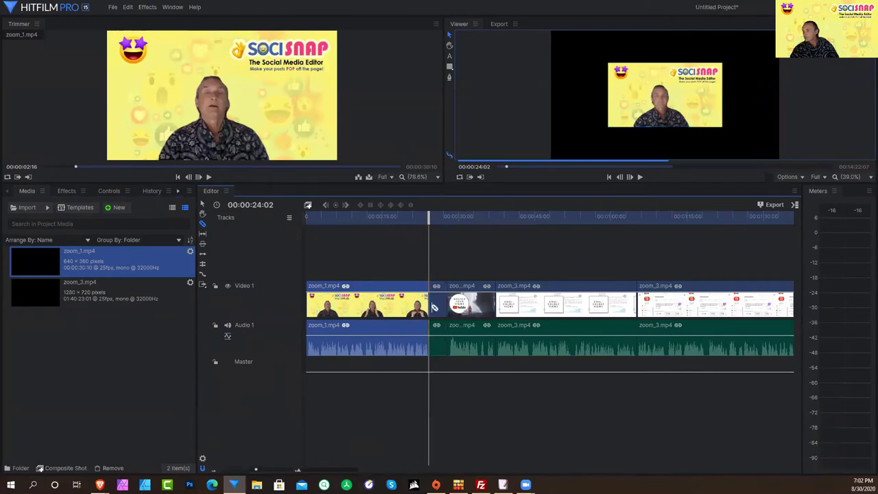
{"action": "right_click", "coordinate": [437, 307]}
{"action": "left_click", "coordinate": [474, 283]}
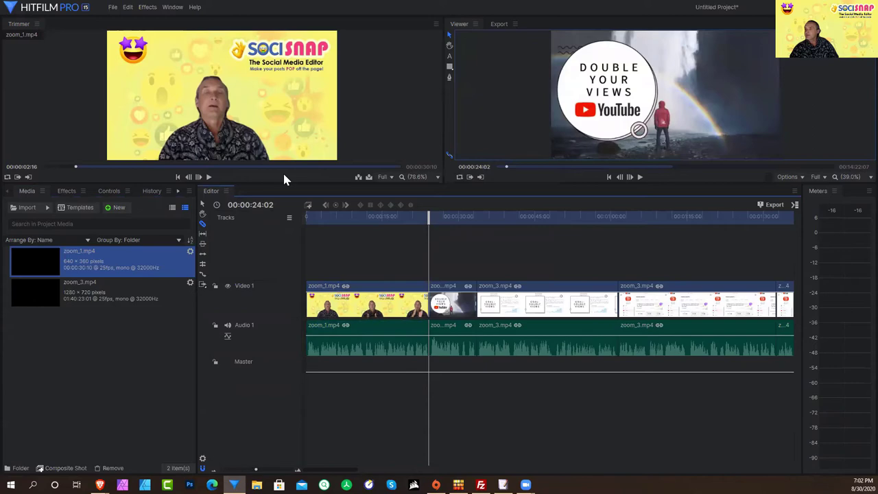
Apply Transform > Fit To Frame to the zoom_1 intro clip so it fills the sequence frame
{"action": "left_click", "coordinate": [66, 192]}
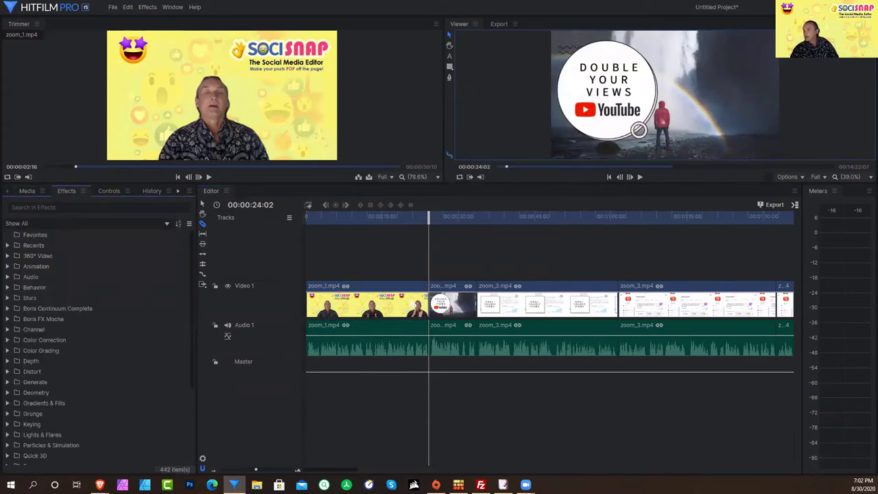
{"action": "left_click", "coordinate": [369, 217]}
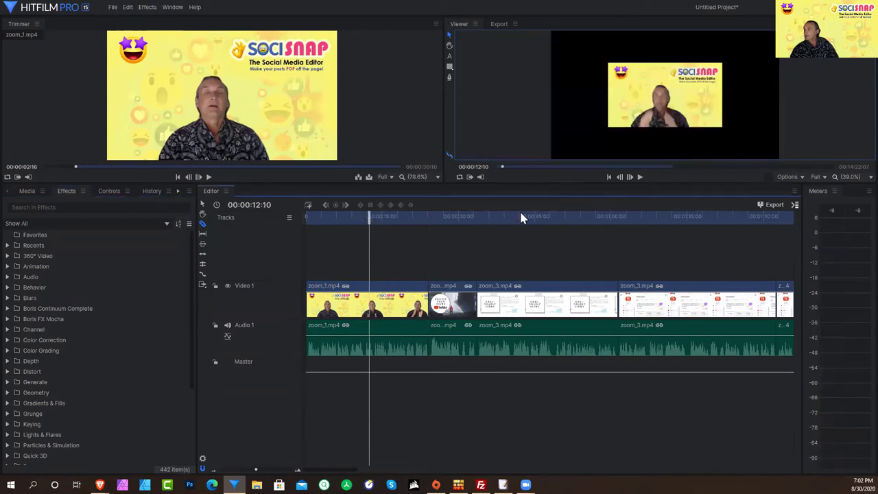
{"action": "left_click", "coordinate": [501, 218]}
{"action": "left_click", "coordinate": [356, 218]}
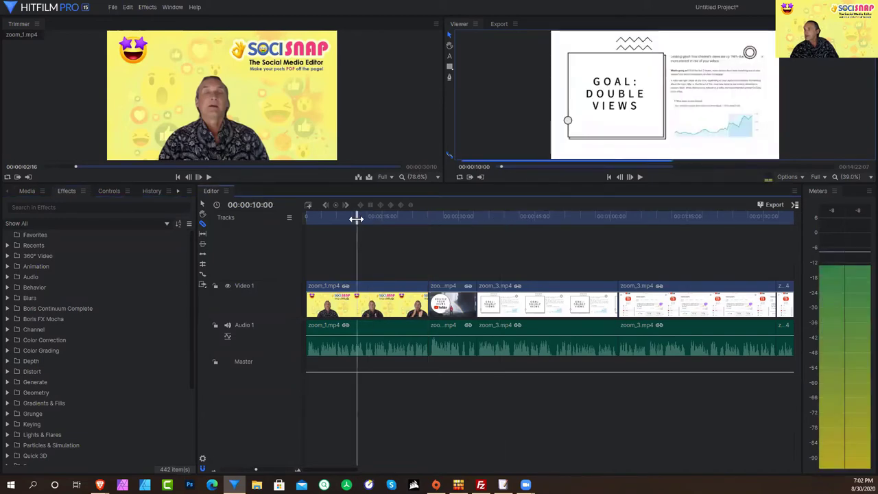
{"action": "left_click", "coordinate": [202, 205]}
{"action": "left_click", "coordinate": [376, 312]}
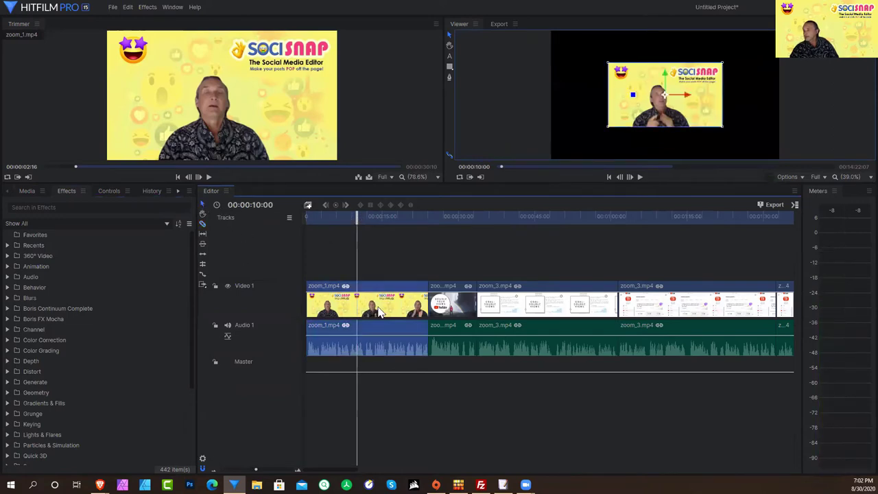
{"action": "right_click", "coordinate": [382, 310]}
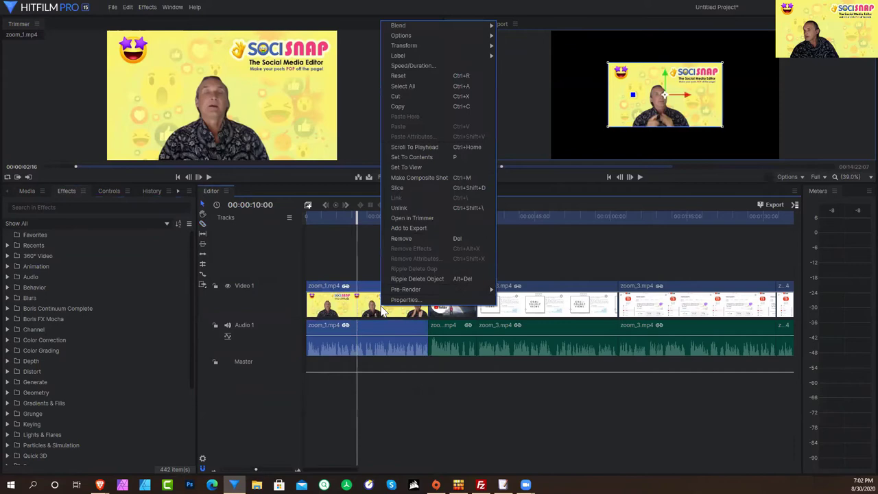
{"action": "mouse_move", "coordinate": [429, 46]}
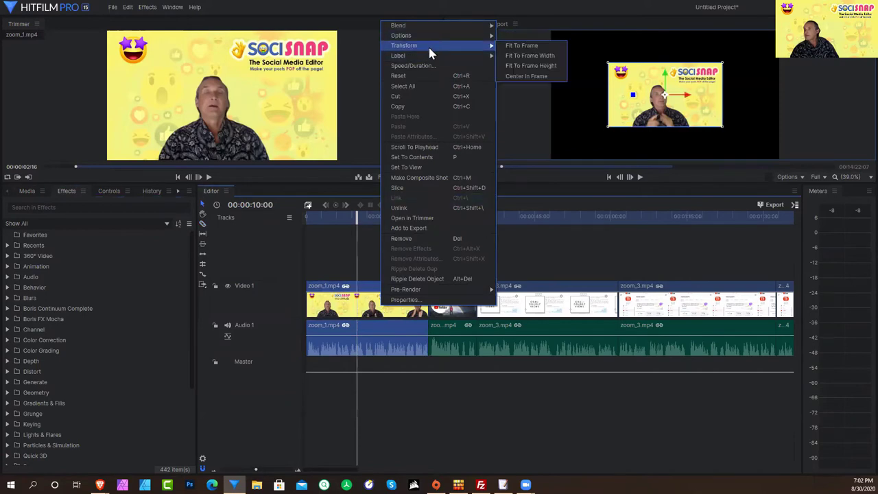
{"action": "left_click", "coordinate": [524, 46]}
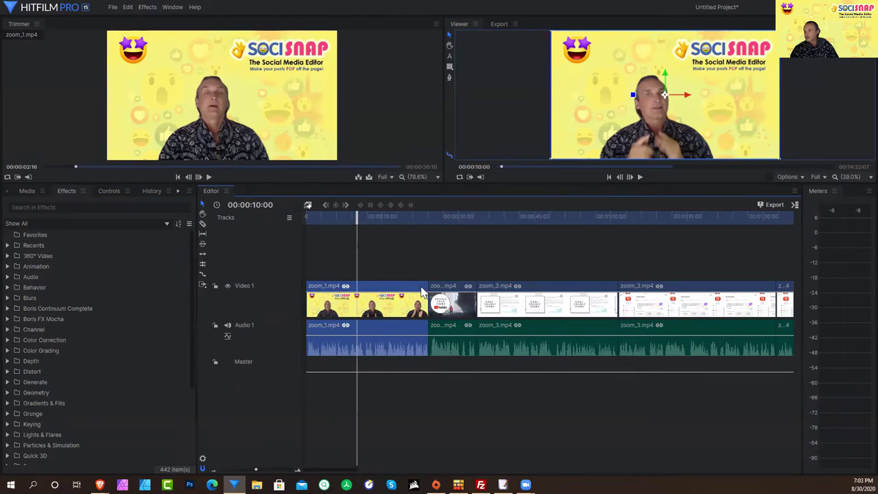
Place a 00:00:00:24 Cross Dissolve from Transitions - Video > Dissolve on the cut after zoom_1
{"action": "left_click", "coordinate": [67, 192]}
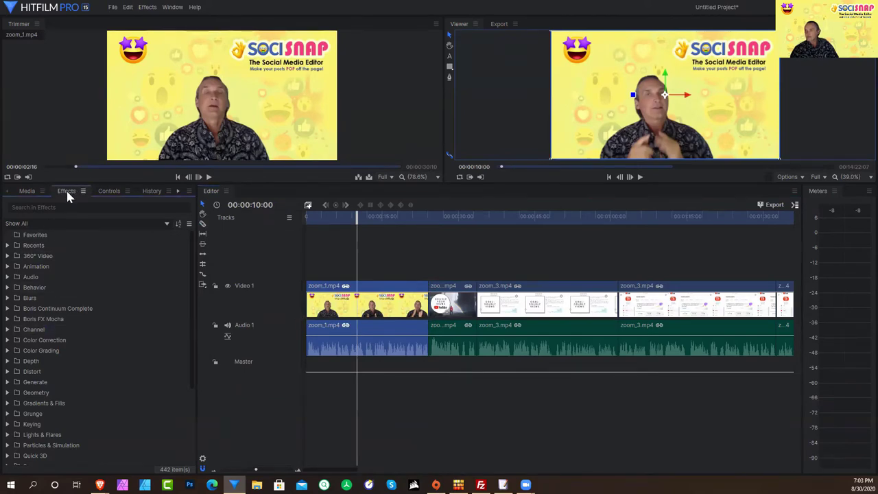
{"action": "left_click", "coordinate": [42, 208]}
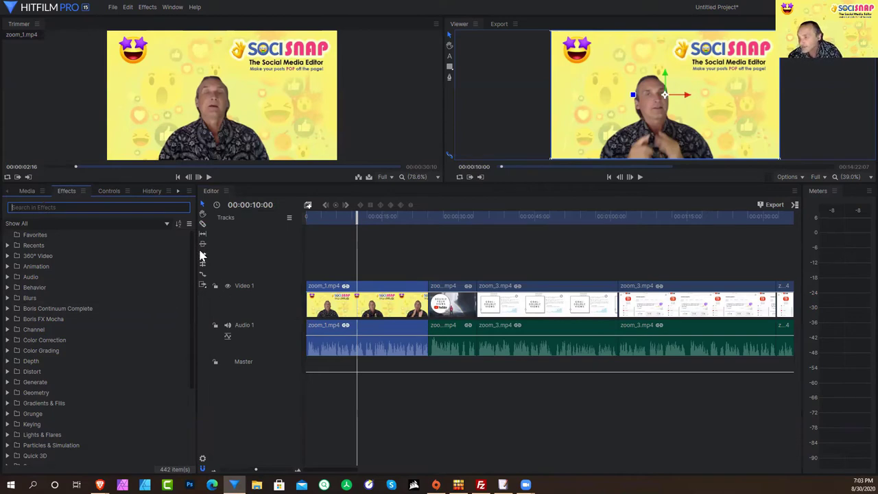
{"action": "left_click_drag", "start_coordinate": [195, 265], "coordinate": [197, 337]}
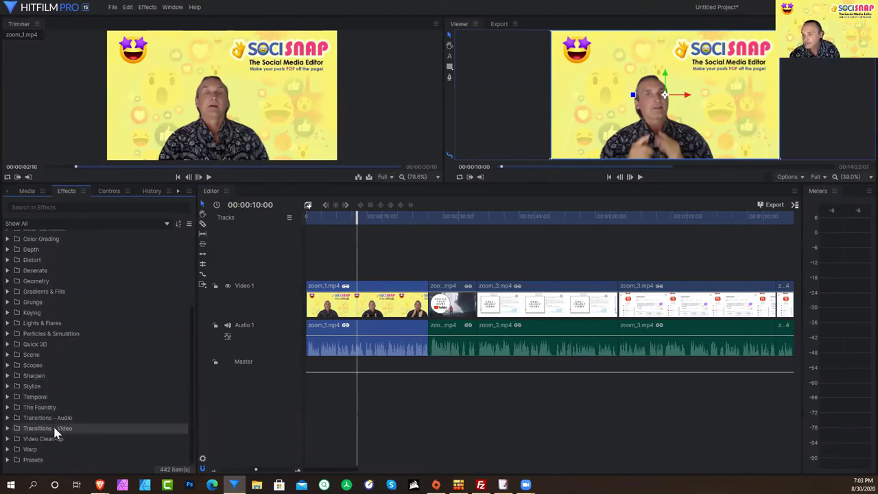
{"action": "left_click_drag", "start_coordinate": [55, 431], "coordinate": [9, 433]}
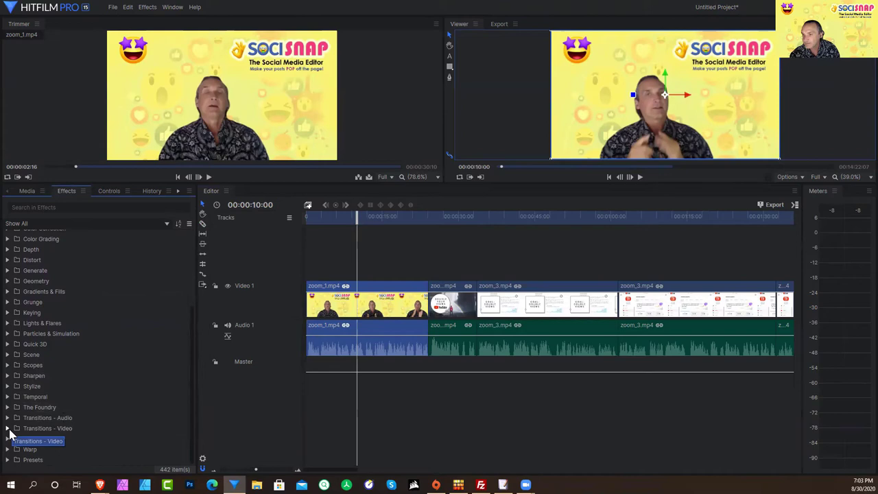
{"action": "left_click", "coordinate": [8, 429]}
{"action": "scroll", "coordinate": [197, 387], "scroll_direction": "down", "scroll_amount": 2}
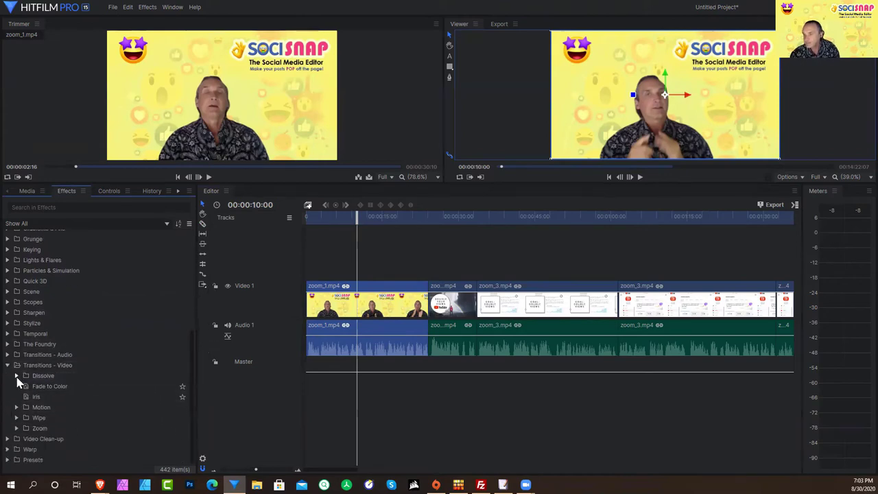
{"action": "left_click", "coordinate": [17, 375]}
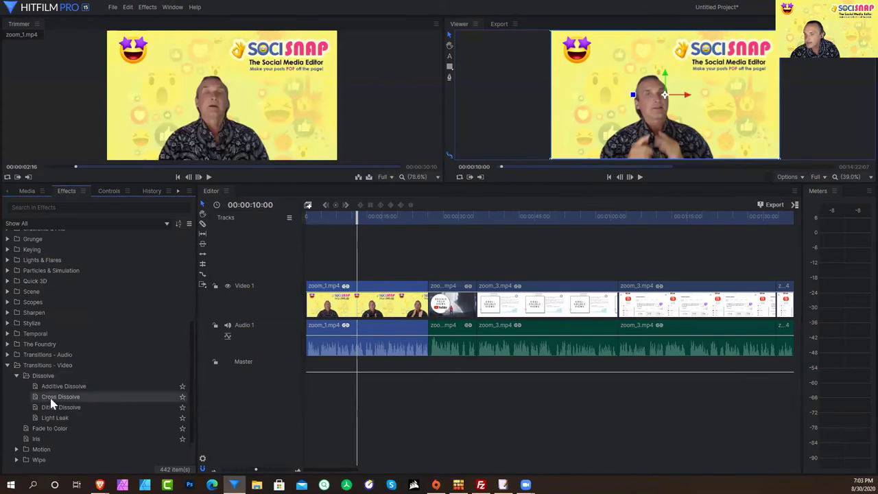
{"action": "left_click", "coordinate": [52, 399]}
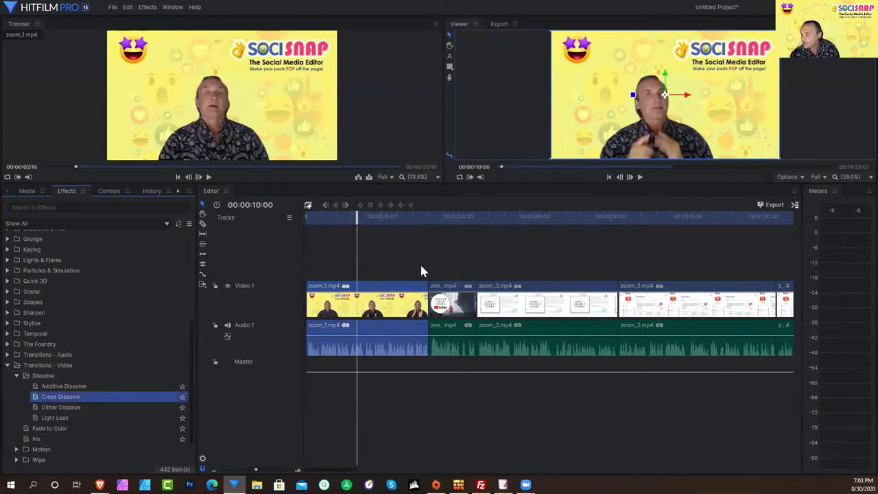
{"action": "left_click_drag", "start_coordinate": [421, 267], "coordinate": [409, 286]}
Play the Cross Dissolve from about 00:00:20 and pause at 00:00:29:16 on the DOUBLE YOUR VIEWS slide
{"action": "left_click", "coordinate": [426, 288]}
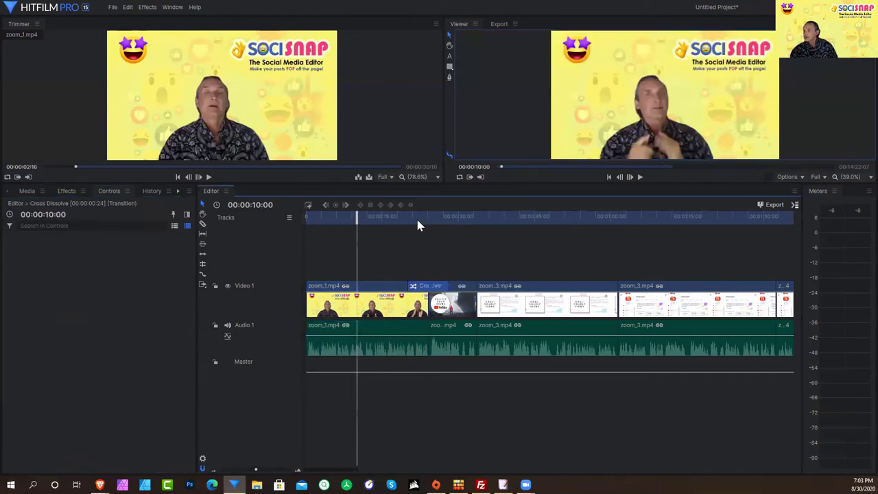
{"action": "left_click", "coordinate": [409, 216]}
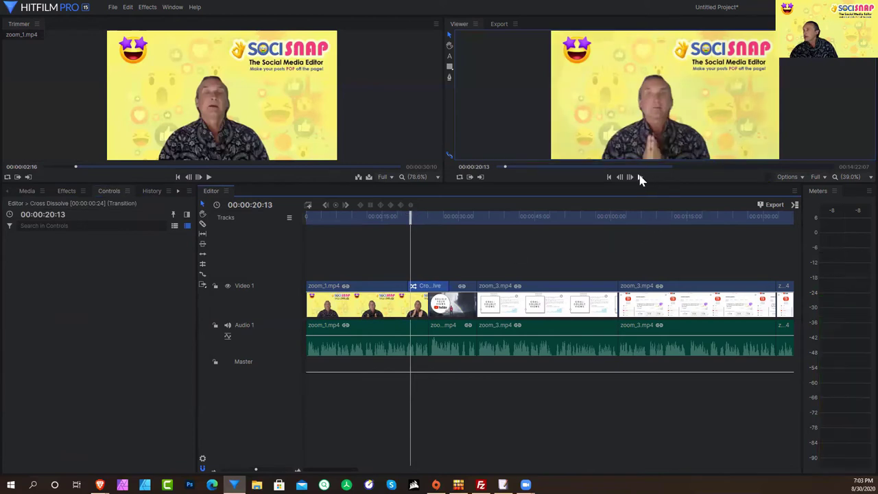
{"action": "left_click", "coordinate": [639, 178]}
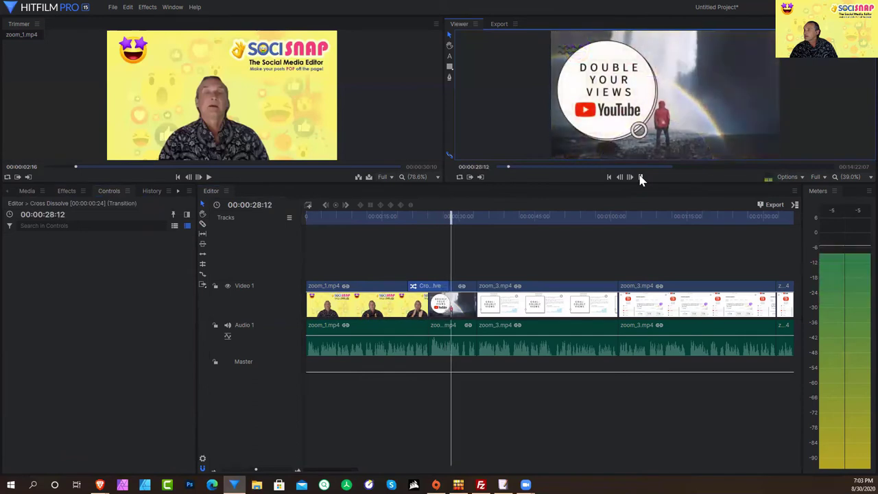
{"action": "left_click", "coordinate": [640, 177]}
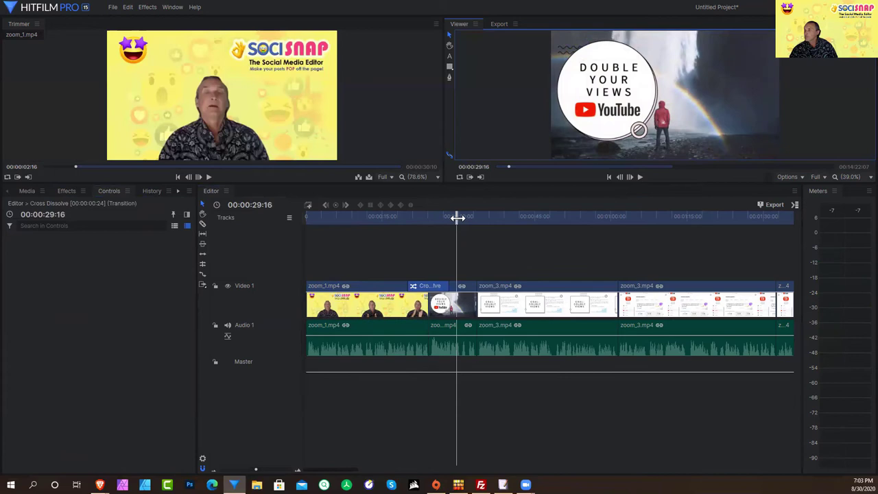
Scrub toward the webinar's end and frame-step the playhead to exactly 10:21:16
{"action": "left_click_drag", "start_coordinate": [458, 217], "coordinate": [598, 217]}
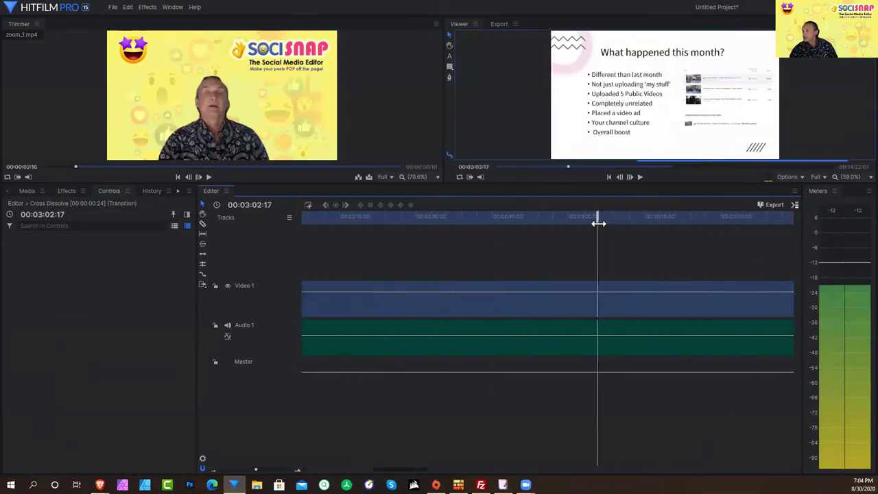
{"action": "scroll", "coordinate": [547, 302], "scroll_direction": "down", "scroll_amount": 10}
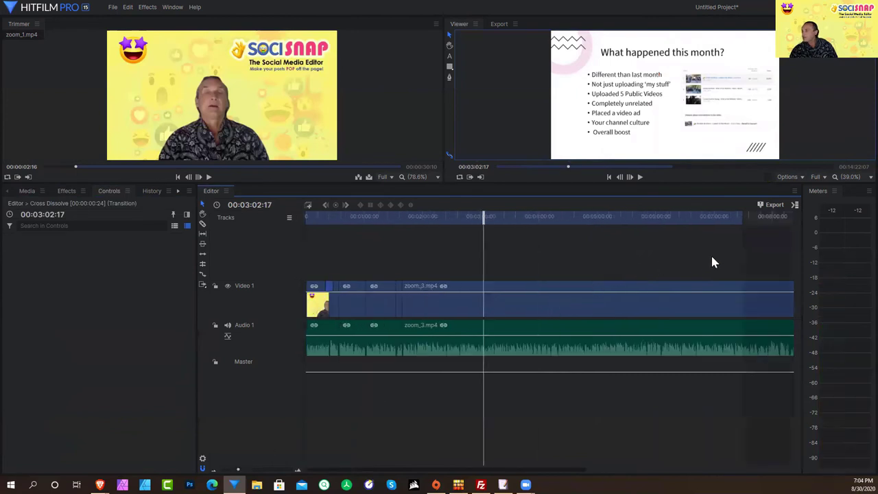
{"action": "left_click_drag", "start_coordinate": [483, 218], "coordinate": [769, 218]}
{"action": "left_click_drag", "start_coordinate": [610, 220], "coordinate": [679, 214]}
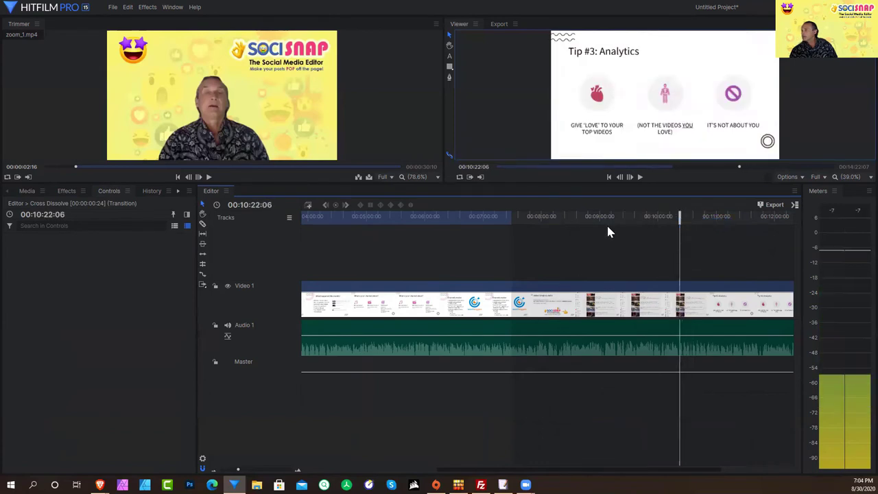
{"action": "left_click", "coordinate": [620, 177]}
{"action": "left_click", "coordinate": [620, 177]}
{"action": "left_click", "coordinate": [620, 177]}
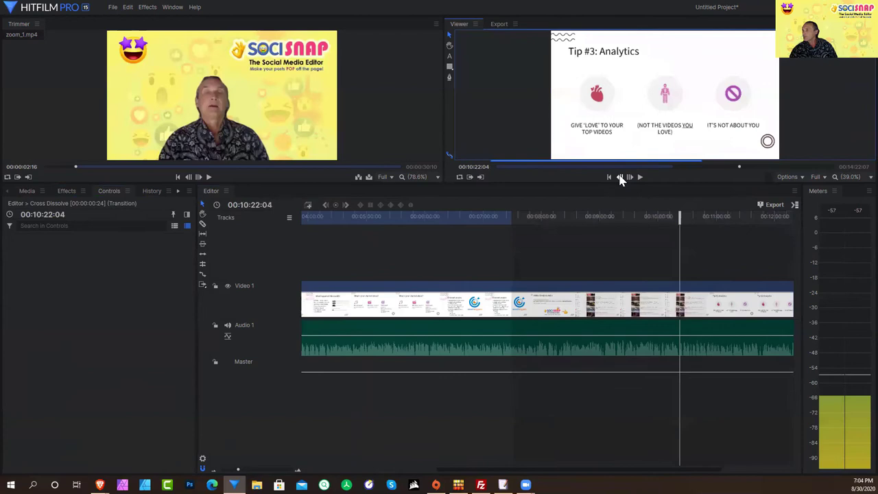
{"action": "left_click", "coordinate": [620, 177]}
{"action": "left_click", "coordinate": [620, 177]}
{"action": "left_click", "coordinate": [620, 176]}
{"action": "left_click", "coordinate": [620, 177]}
{"action": "left_click", "coordinate": [620, 177]}
{"action": "left_click", "coordinate": [620, 177]}
{"action": "left_click", "coordinate": [620, 177]}
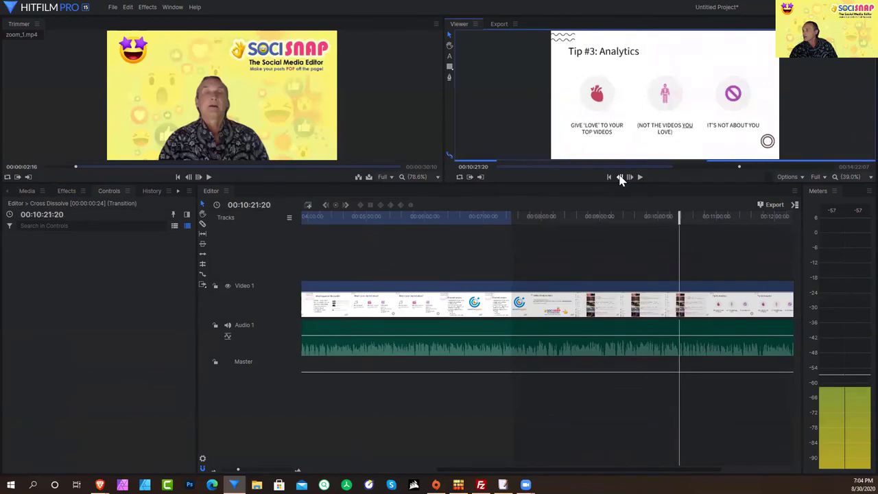
{"action": "left_click", "coordinate": [620, 177]}
{"action": "left_click", "coordinate": [620, 177]}
{"action": "left_click", "coordinate": [620, 177]}
{"action": "left_click", "coordinate": [620, 177]}
{"action": "left_click", "coordinate": [620, 177]}
{"action": "left_click", "coordinate": [620, 177]}
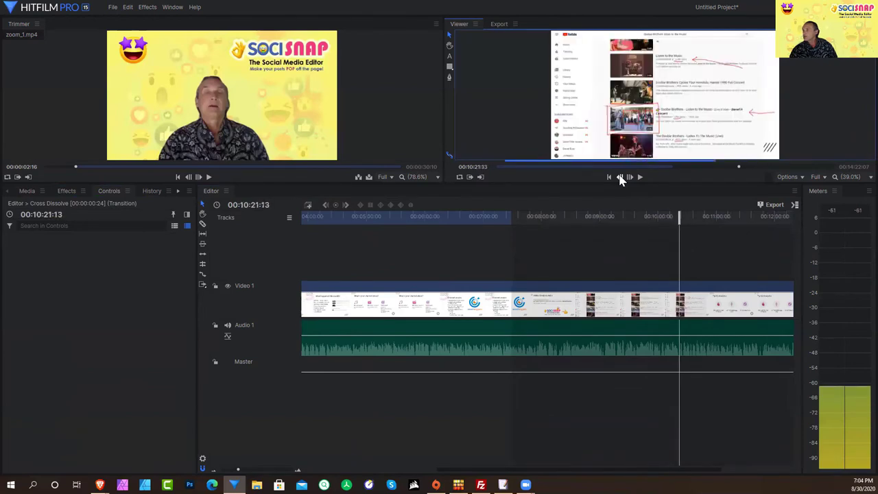
{"action": "left_click", "coordinate": [630, 177]}
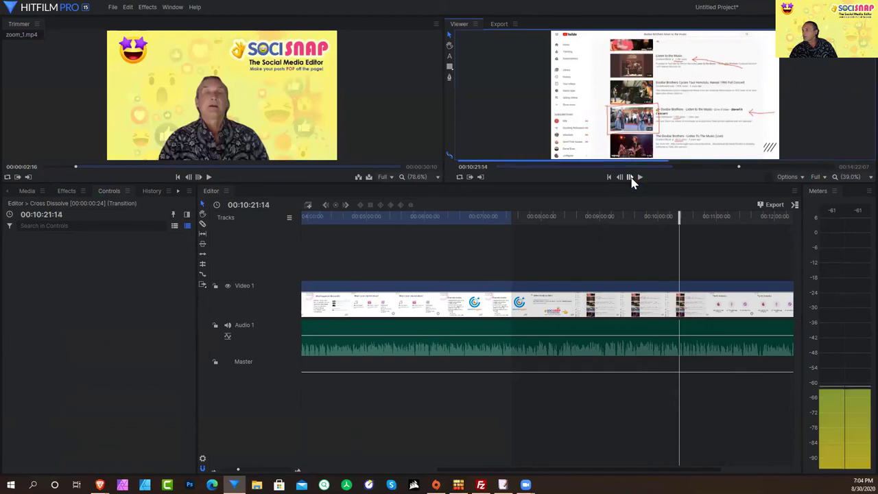
{"action": "left_click", "coordinate": [629, 177]}
{"action": "left_click", "coordinate": [630, 177]}
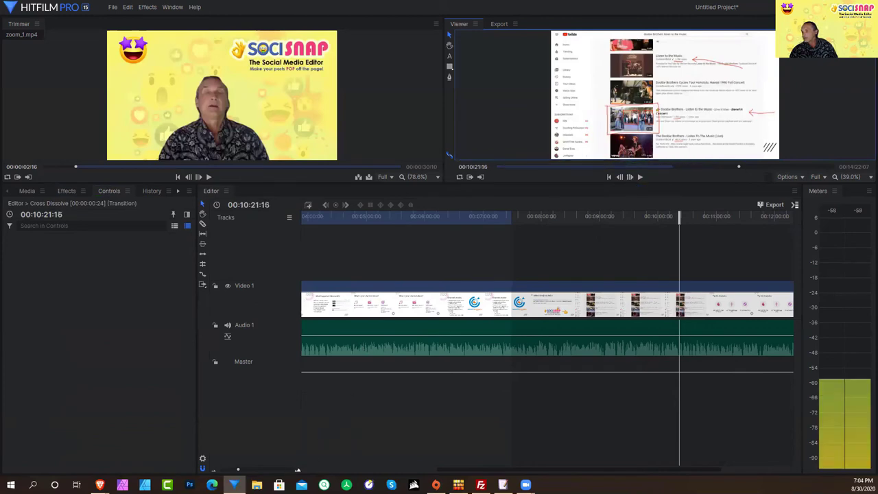
Razor-split the webinar clip at 10:21:16 and delete the leftover end part
{"action": "scroll", "coordinate": [301, 469], "scroll_direction": "up", "scroll_amount": 5}
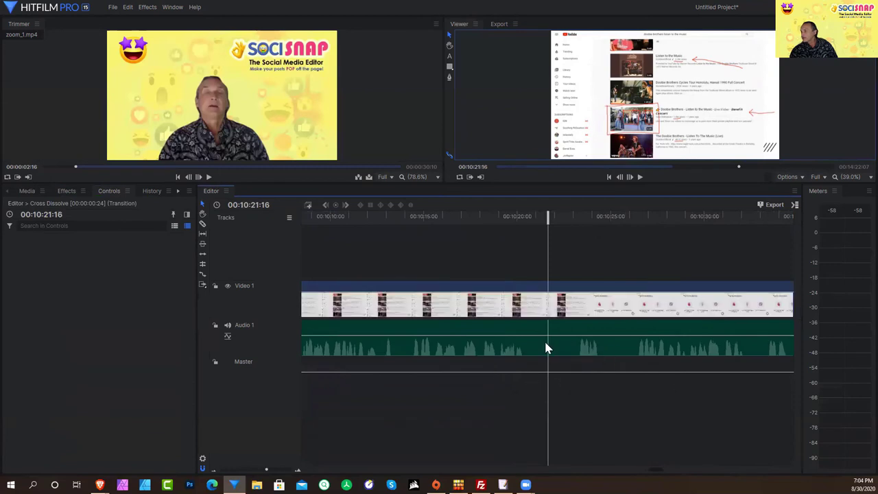
{"action": "left_click", "coordinate": [203, 223]}
{"action": "left_click", "coordinate": [549, 292]}
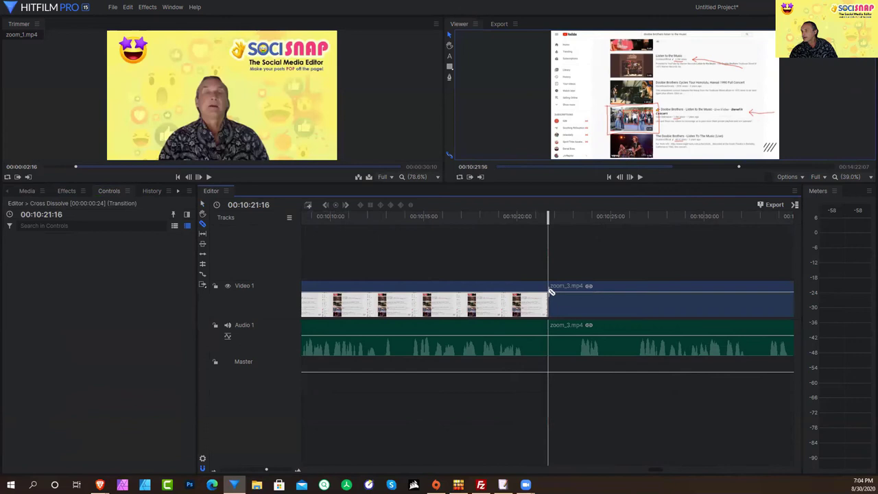
{"action": "left_click", "coordinate": [638, 313]}
{"action": "key", "text": "Delete"}
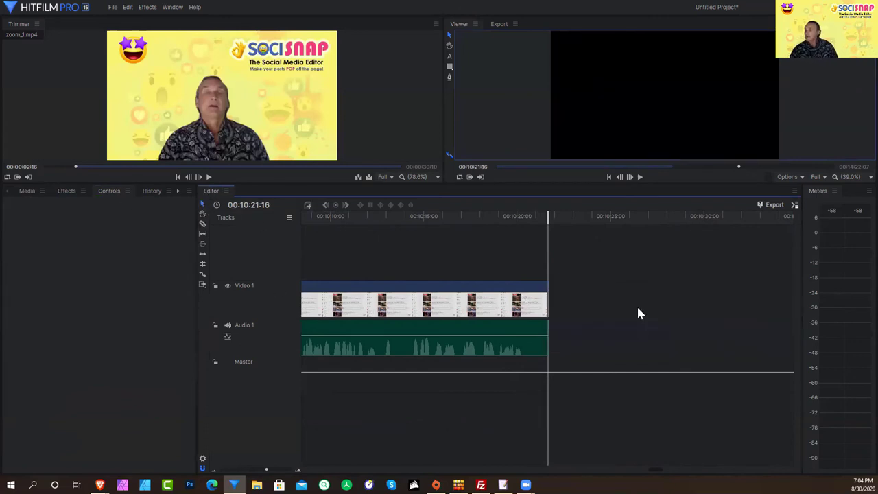
Import the VIDDYOZE outro .mp4 (1920×1080) into the Media panel through Import > Media
{"action": "left_click", "coordinate": [30, 194]}
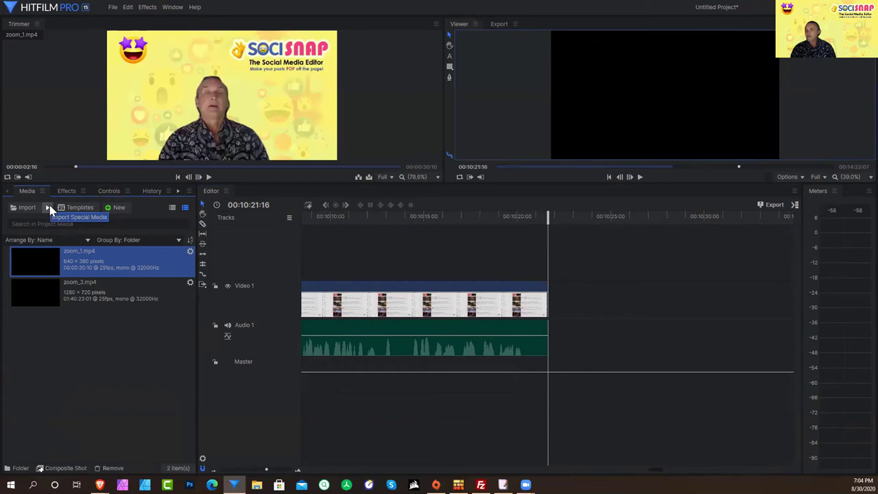
{"action": "left_click", "coordinate": [48, 208]}
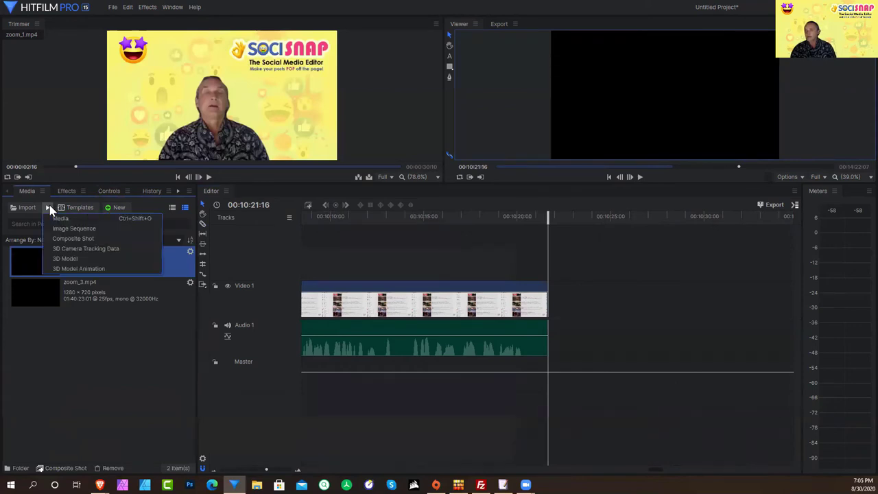
{"action": "left_click", "coordinate": [104, 219]}
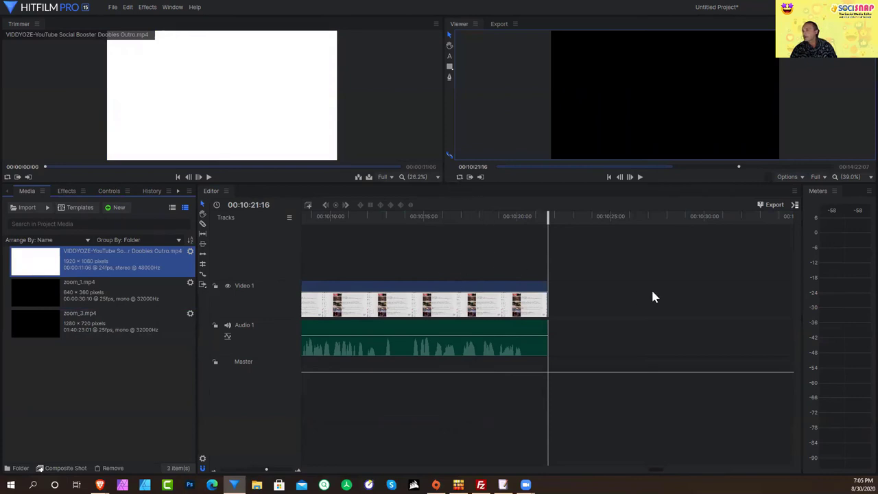
Place the outro clip after the webinar on Video 1 and apply Transform > Fit To Frame
{"action": "left_click_drag", "start_coordinate": [547, 218], "coordinate": [594, 217]}
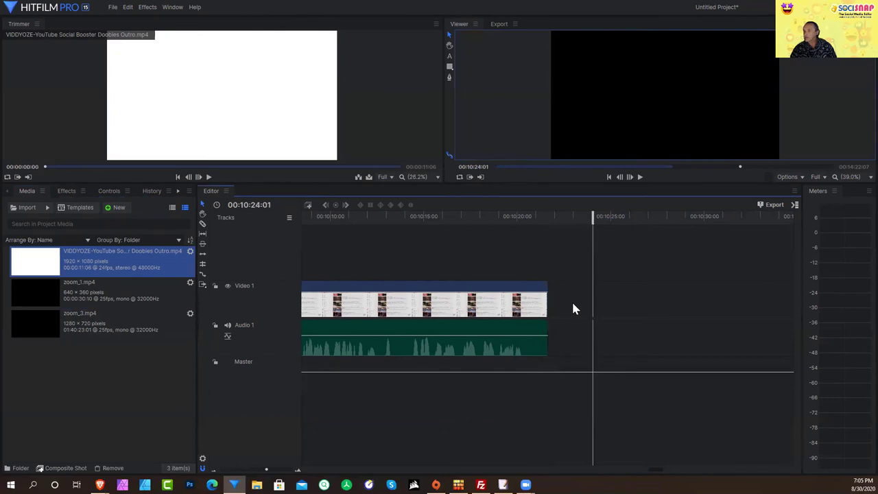
{"action": "scroll", "coordinate": [428, 327], "scroll_direction": "down", "scroll_amount": 5}
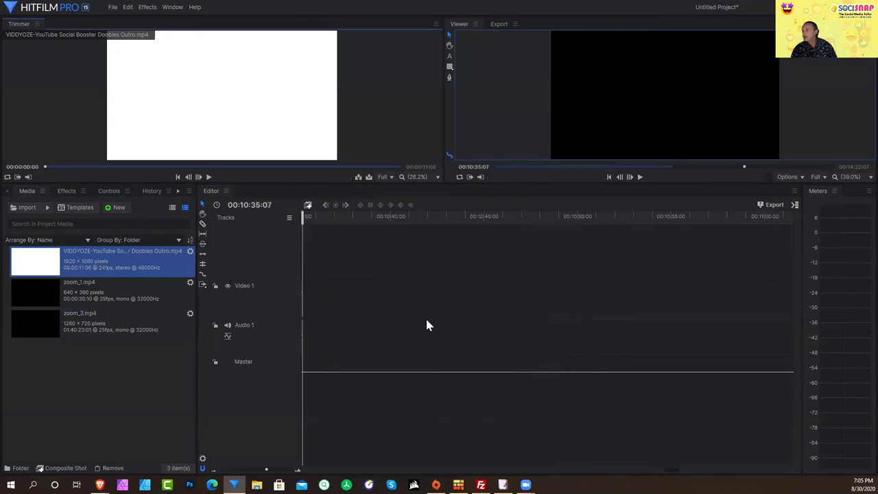
{"action": "left_click_drag", "start_coordinate": [304, 217], "coordinate": [455, 199]}
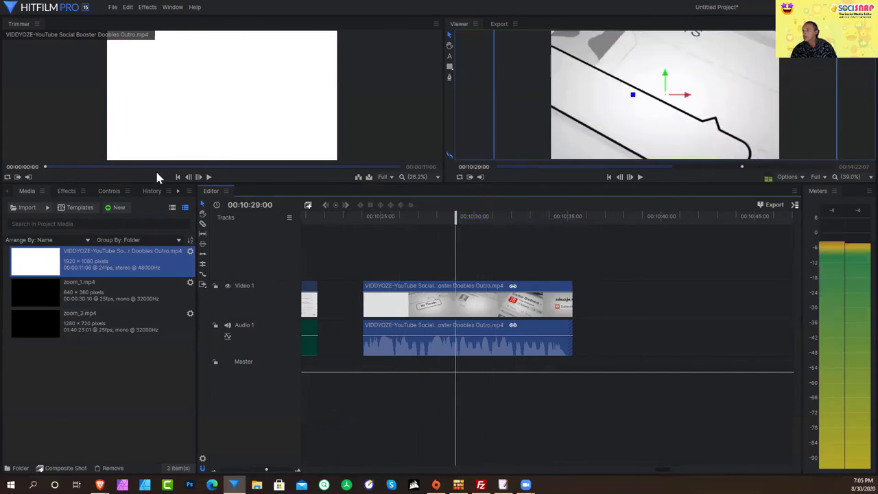
{"action": "right_click", "coordinate": [442, 308]}
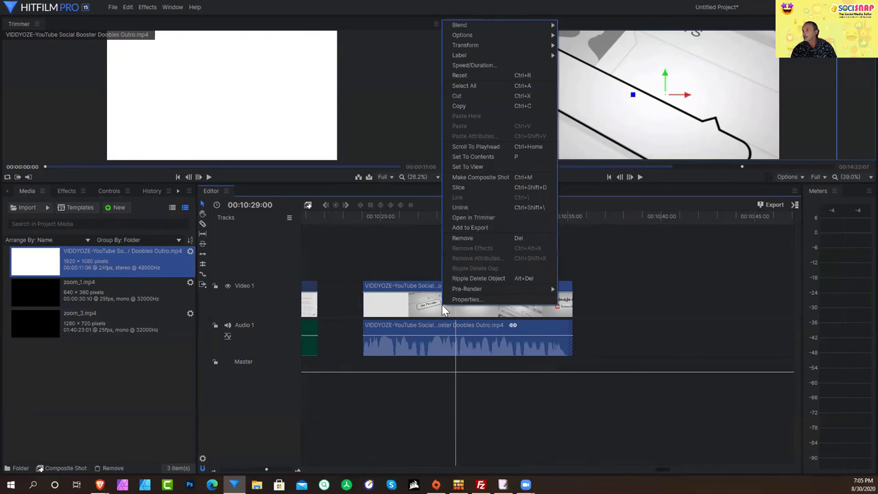
{"action": "mouse_move", "coordinate": [485, 49]}
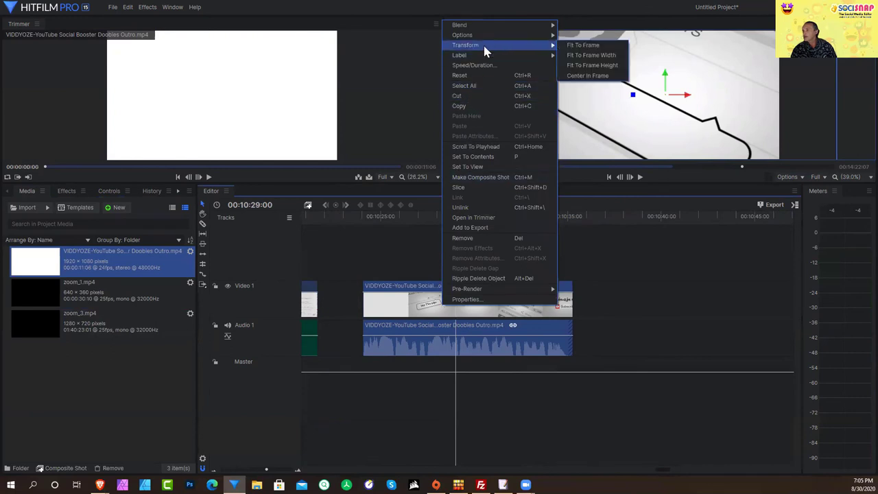
{"action": "left_click", "coordinate": [600, 45]}
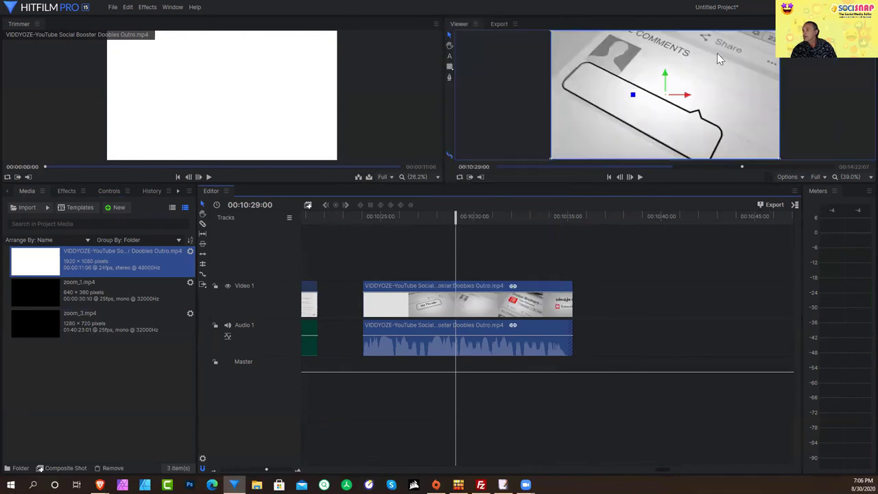
{"action": "left_click_drag", "start_coordinate": [455, 215], "coordinate": [402, 216]}
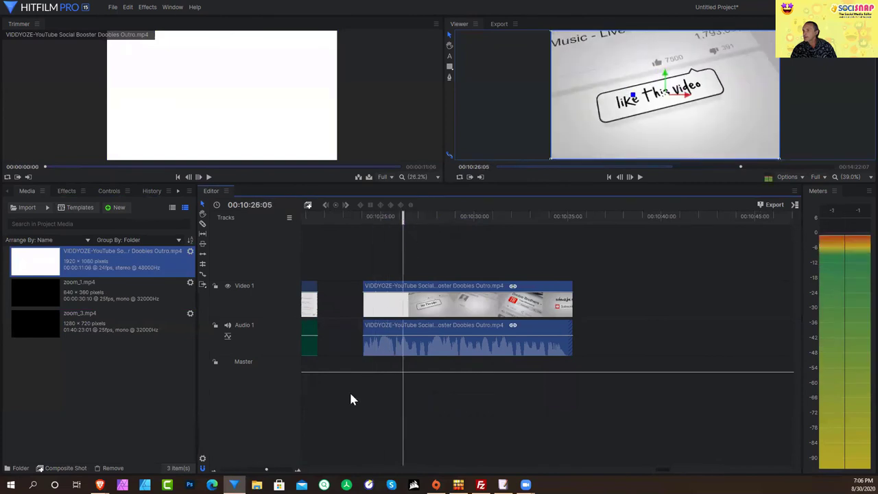
Ripple-delete the gap before the outro, then scrub and frame-step to check the last outro frame
{"action": "right_click", "coordinate": [337, 299]}
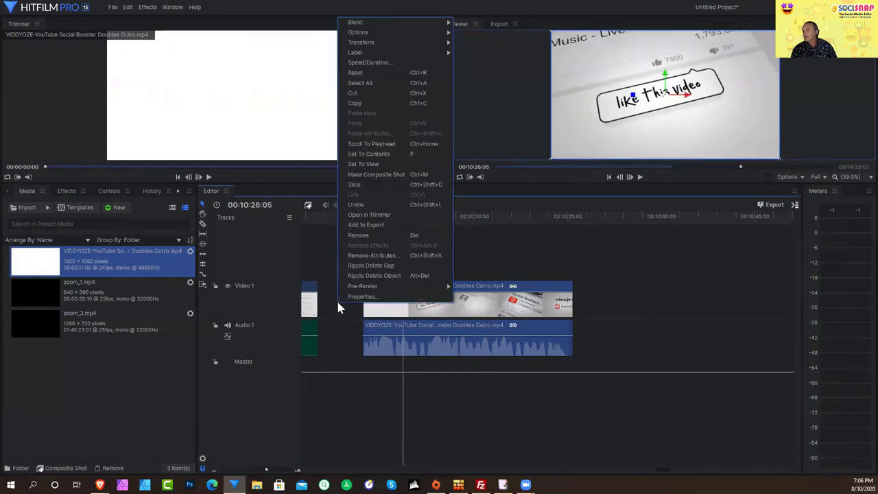
{"action": "left_click", "coordinate": [386, 266]}
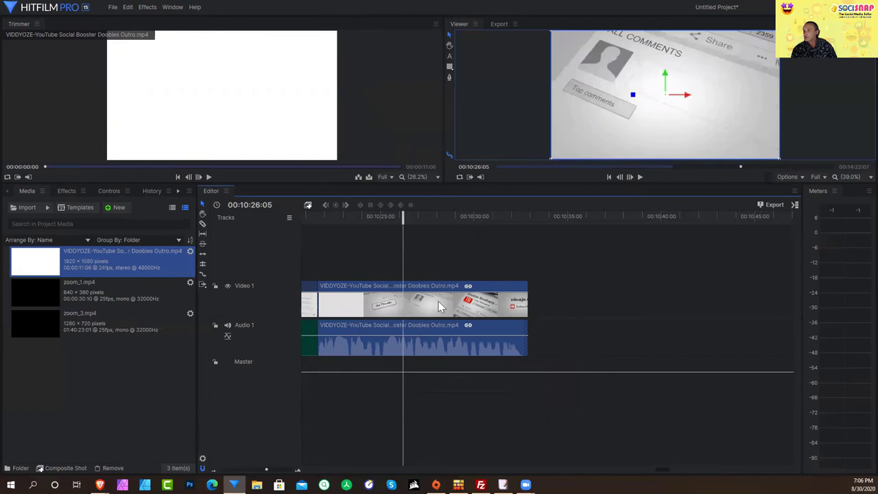
{"action": "left_click_drag", "start_coordinate": [403, 215], "coordinate": [526, 210]}
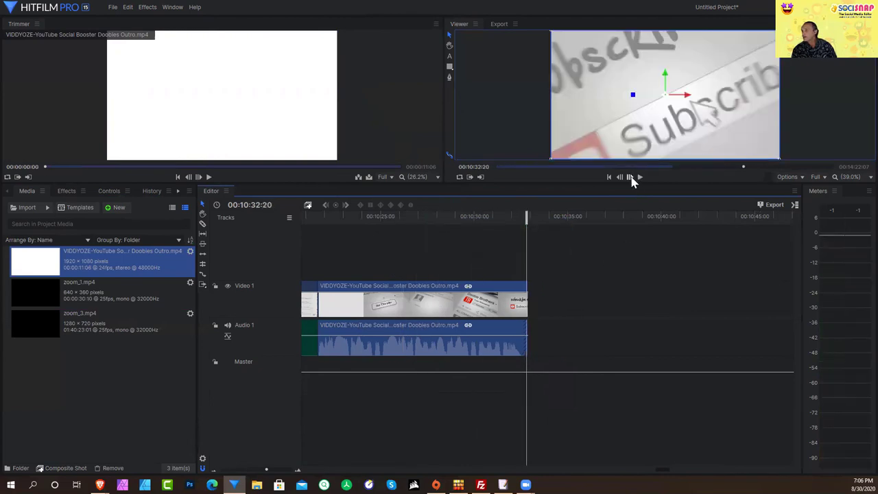
{"action": "left_click", "coordinate": [630, 178]}
{"action": "left_click", "coordinate": [630, 178]}
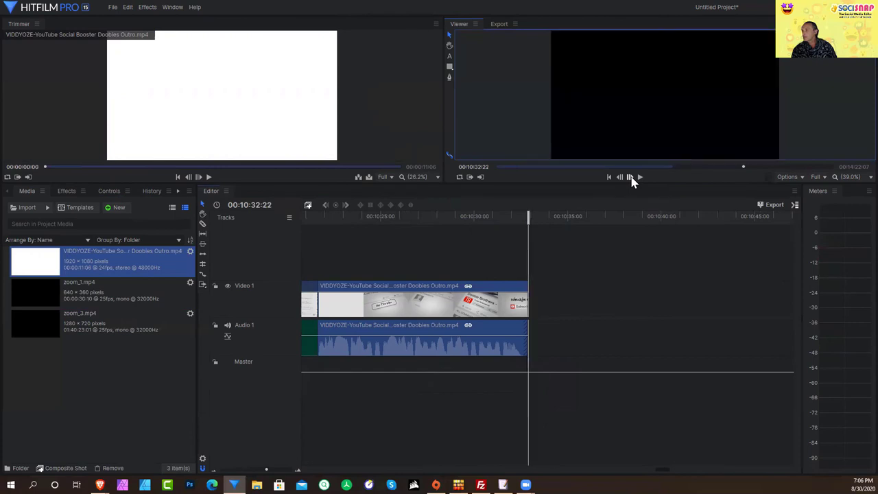
{"action": "left_click", "coordinate": [621, 177]}
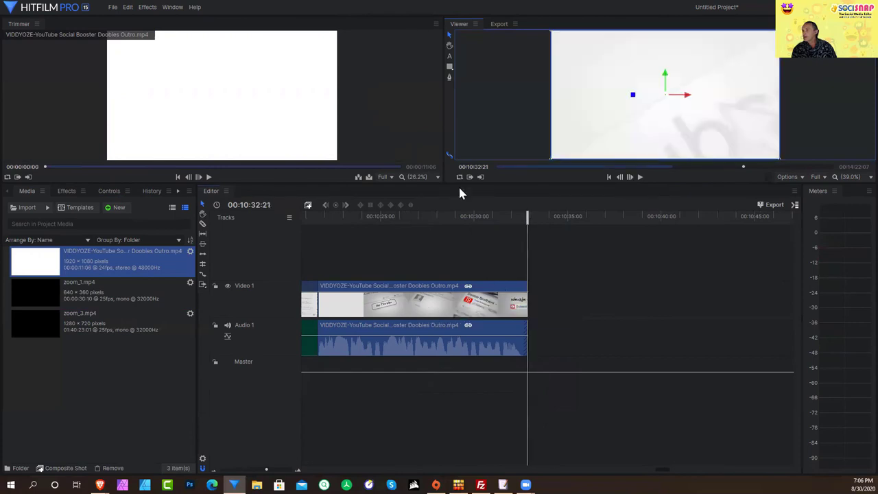
{"action": "left_click", "coordinate": [609, 178]}
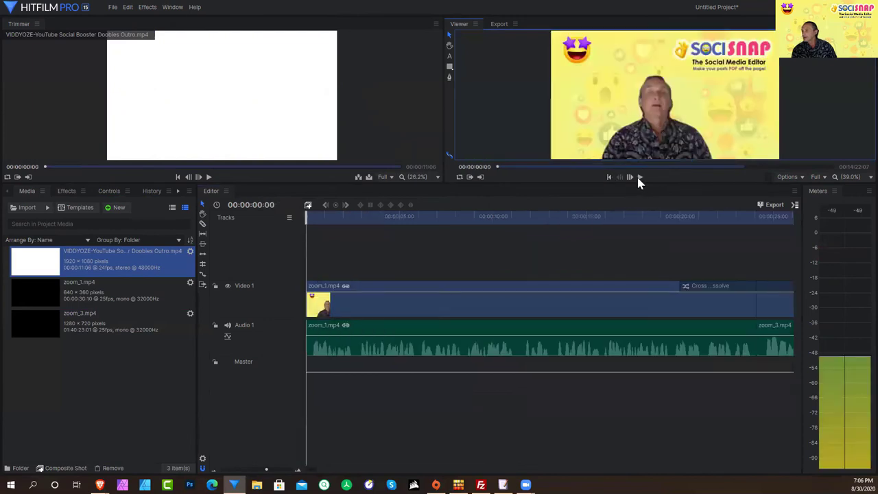
{"action": "left_click", "coordinate": [629, 177]}
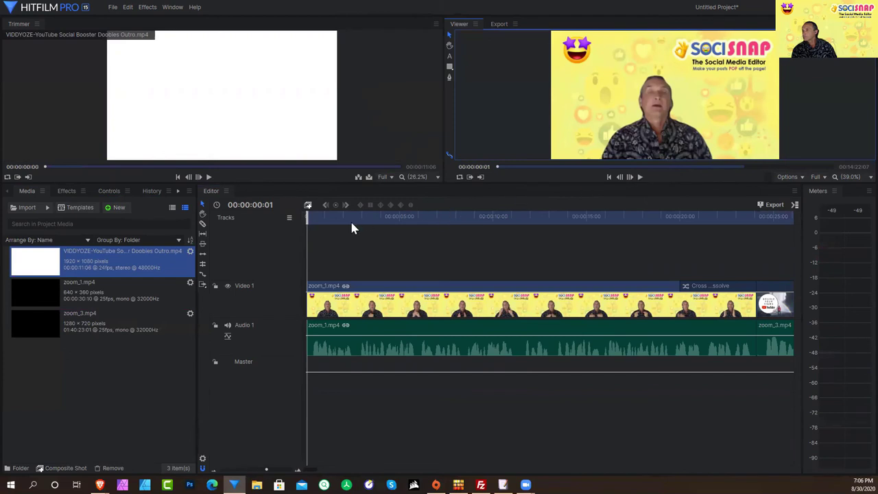
{"action": "left_click_drag", "start_coordinate": [306, 217], "coordinate": [666, 217]}
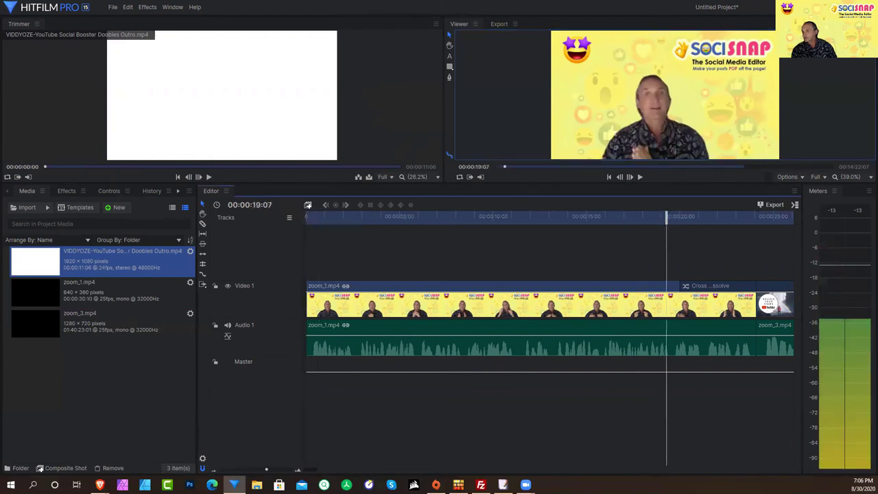
{"action": "mouse_move", "coordinate": [266, 469]}
{"action": "left_mouse_down"}
{"action": "mouse_move", "coordinate": [215, 474]}
{"action": "mouse_move", "coordinate": [220, 467]}
{"action": "left_mouse_up"}
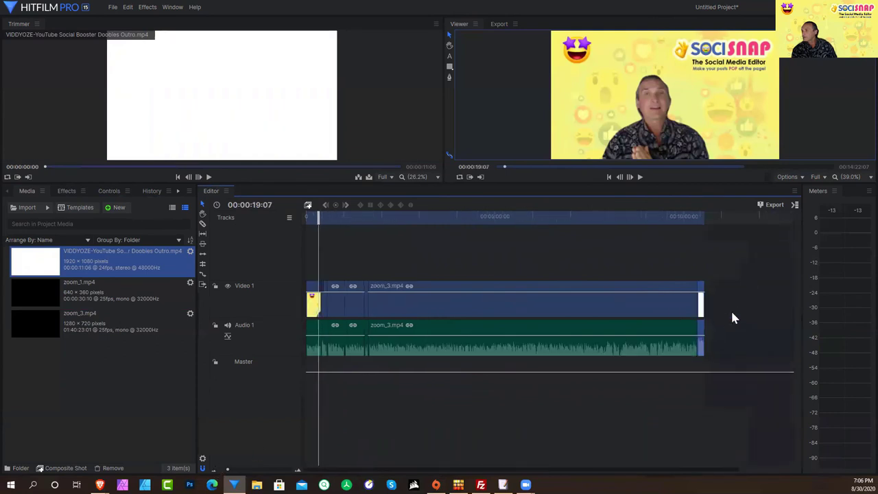
{"action": "left_click_drag", "start_coordinate": [318, 217], "coordinate": [721, 217]}
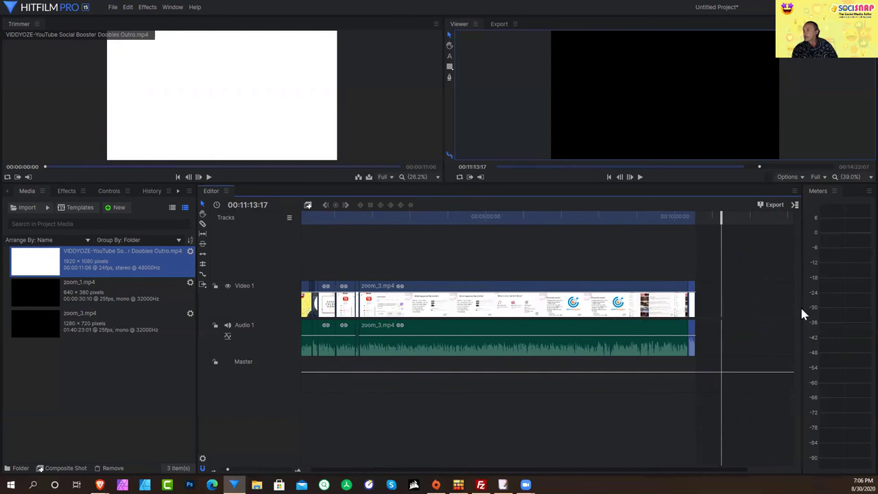
{"action": "left_click", "coordinate": [737, 217]}
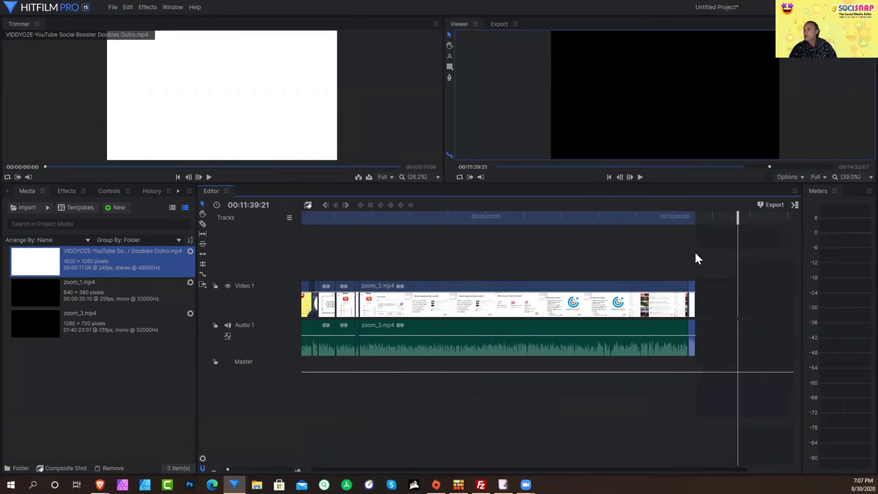
Queue the Editor timeline contents for export using the Facebook 720p HD preset
{"action": "left_click", "coordinate": [794, 206]}
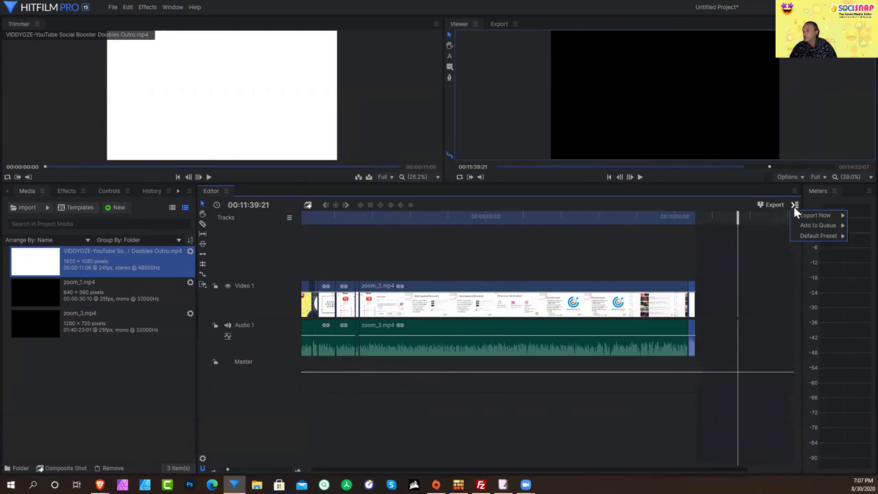
{"action": "mouse_move", "coordinate": [833, 231]}
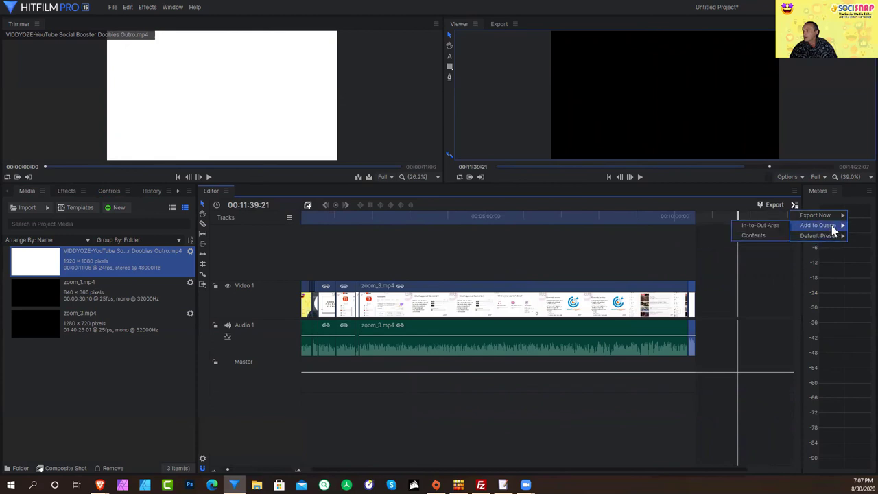
{"action": "left_click", "coordinate": [755, 235]}
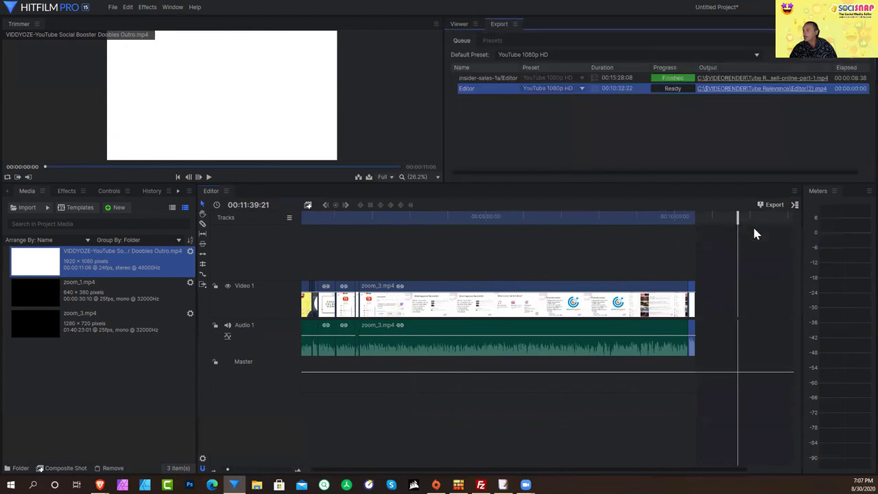
{"action": "left_click", "coordinate": [582, 90]}
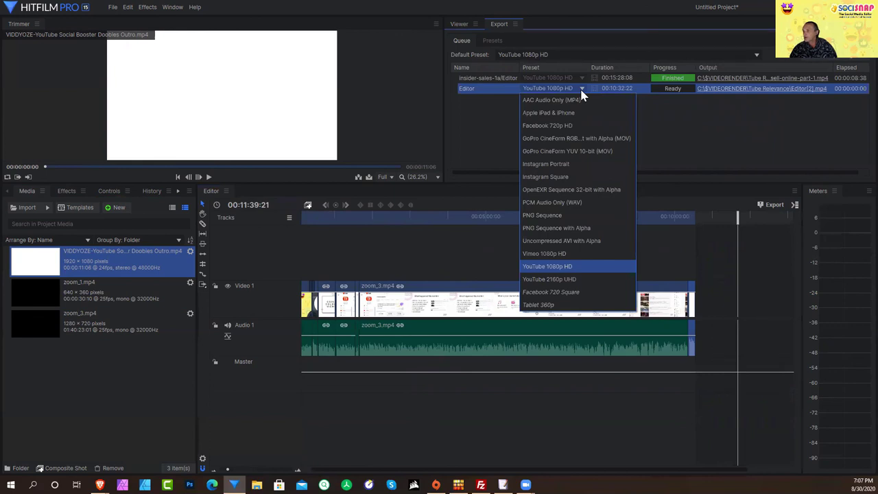
{"action": "left_click", "coordinate": [582, 126]}
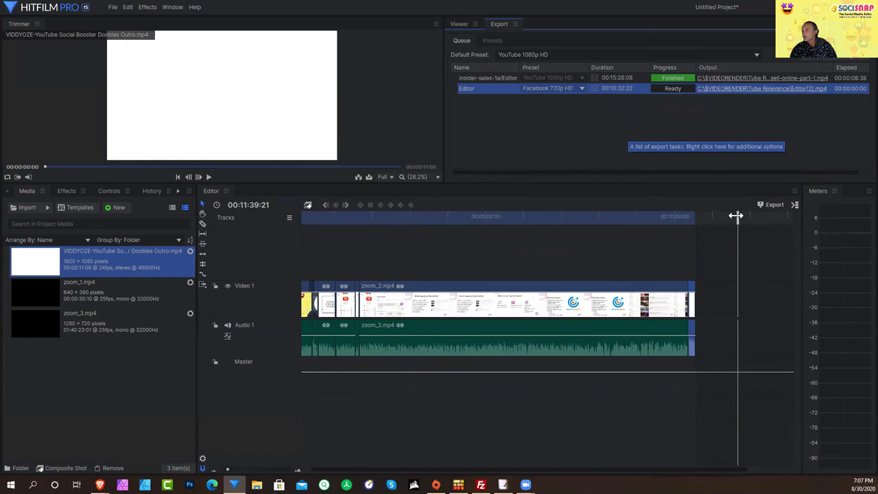
{"action": "left_click_drag", "start_coordinate": [734, 215], "coordinate": [532, 237]}
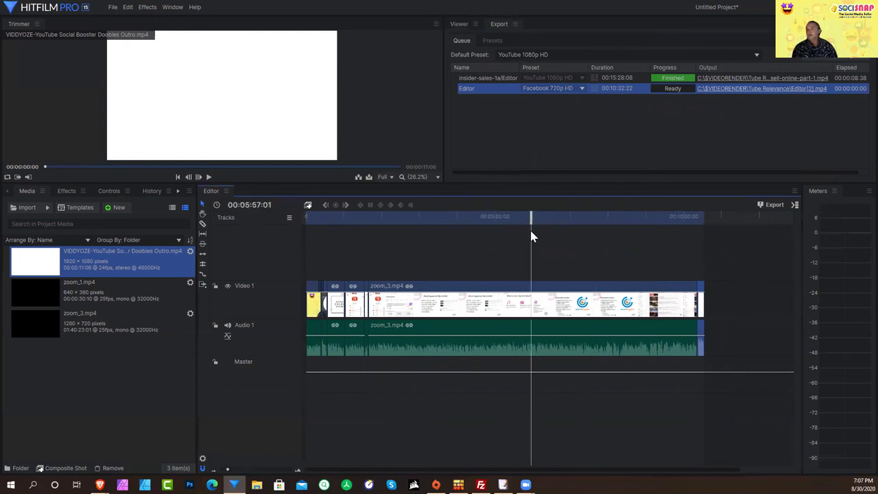